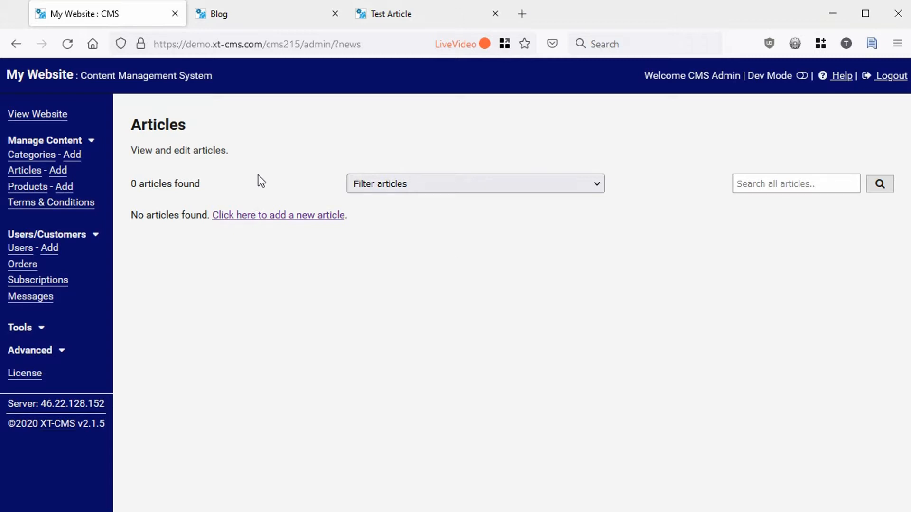
- Start a new article and give it the title "Test Article One"
click(274, 217)
click(259, 255)
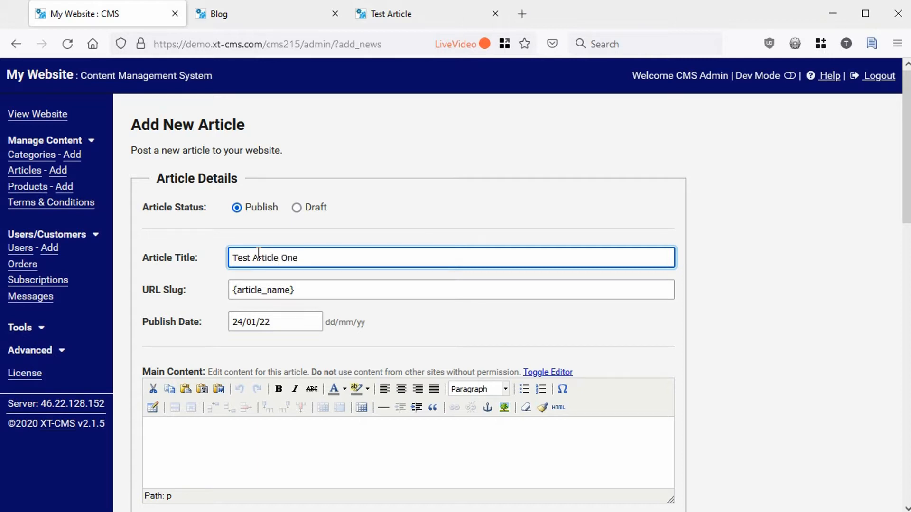
scroll(266, 281, down, 2)
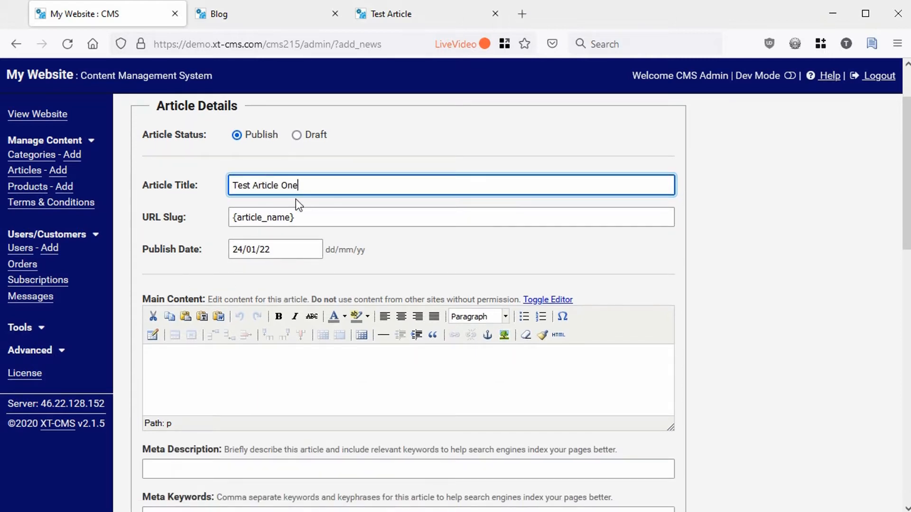
- Fill the main content with three spaced paragraphs, each repeating the copied article title eight times
triple_click(307, 185)
click(195, 378)
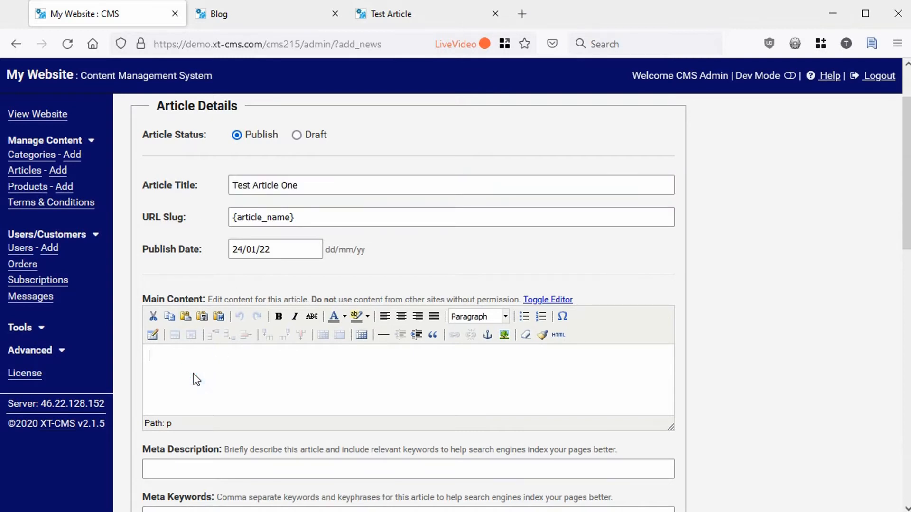
key(ctrl+v)
key(ctrl+v)
key(ctrl+v)
key(ctrl+v)
key(ctrl+v)
key(ctrl+v)
key(ctrl+v)
key(ctrl+v)
key(Return)
key(Return)
key(ctrl+v)
key(ctrl+v)
key(ctrl+v)
key(ctrl+v)
key(ctrl+v)
key(ctrl+v)
key(ctrl+v)
key(ctrl+v)
key(Return)
key(Return)
key(ctrl+v)
key(ctrl+v)
key(ctrl+v)
key(ctrl+v)
key(ctrl+v)
key(ctrl+v)
key(ctrl+v)
key(ctrl+v)
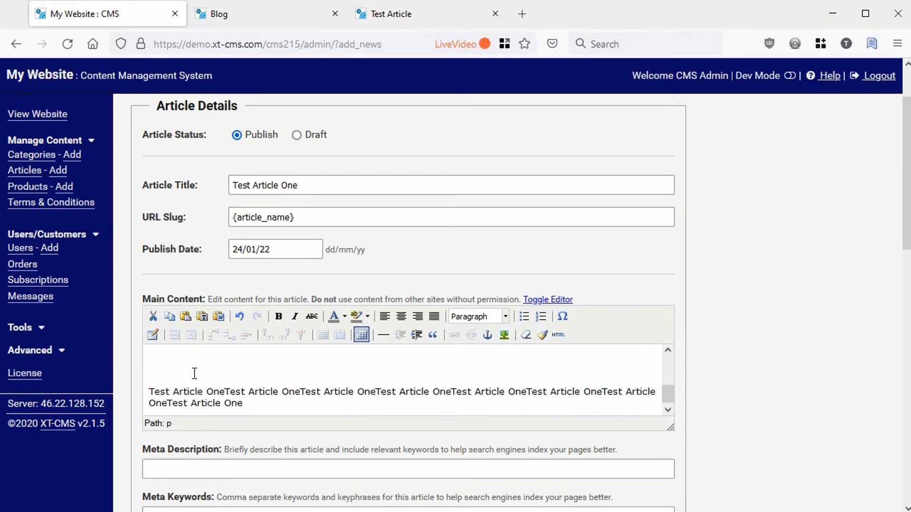
- Add the article with no category selected and the remaining options at their defaults
scroll(691, 378, down, 5)
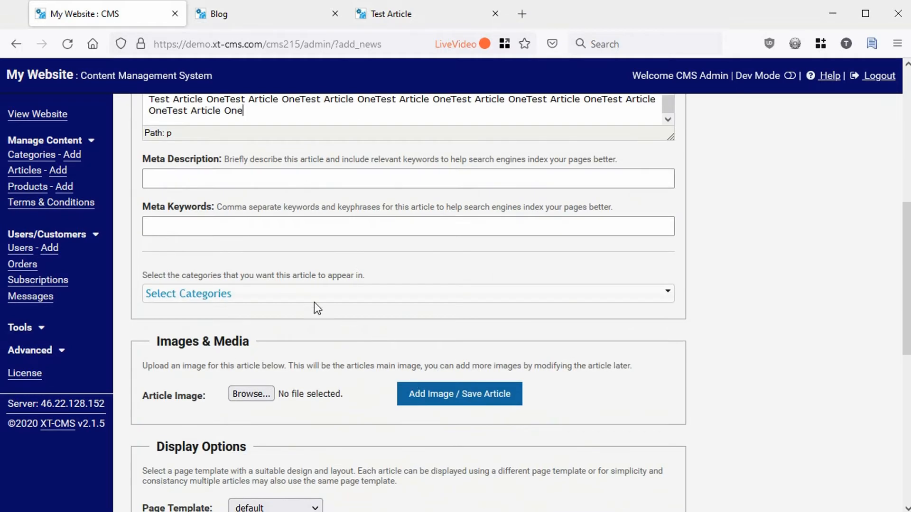
scroll(451, 361, down, 7)
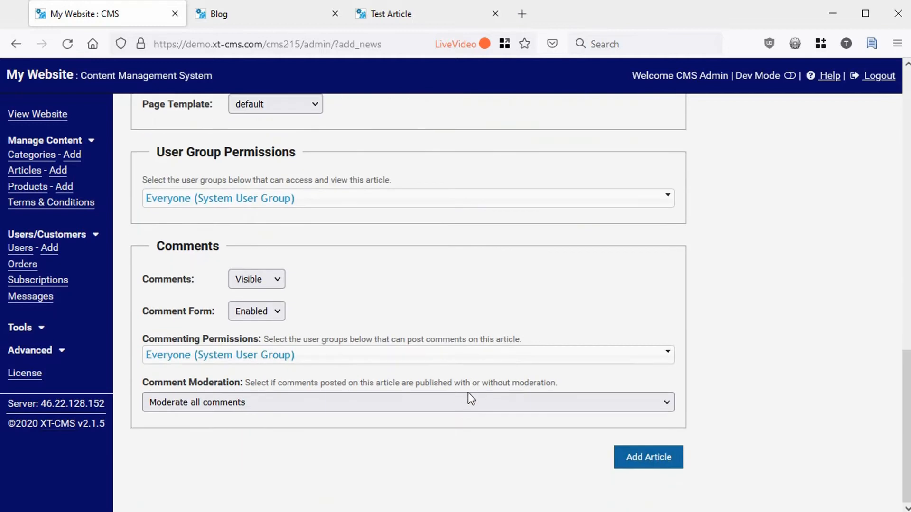
click(645, 458)
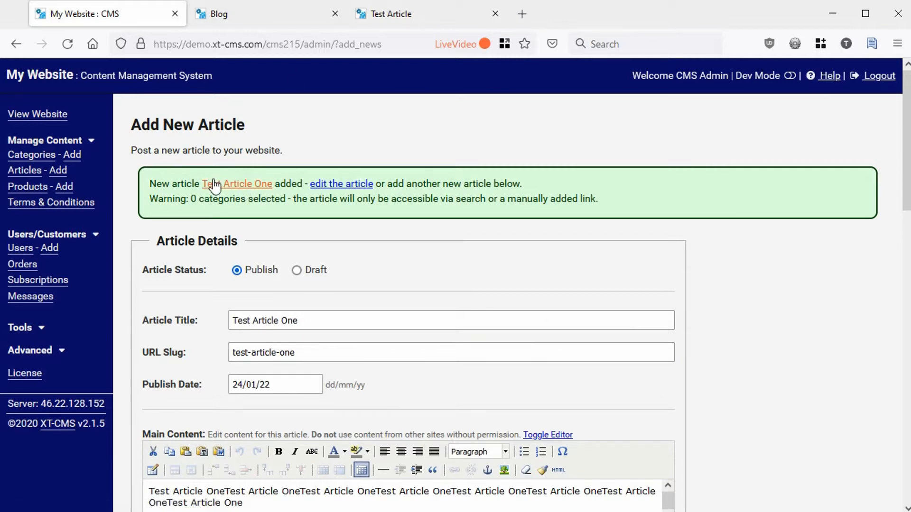
- Close the old Blog and Test Article pages and open the new Test Article One page in its own tab
middle_click(264, 14)
middle_click(256, 14)
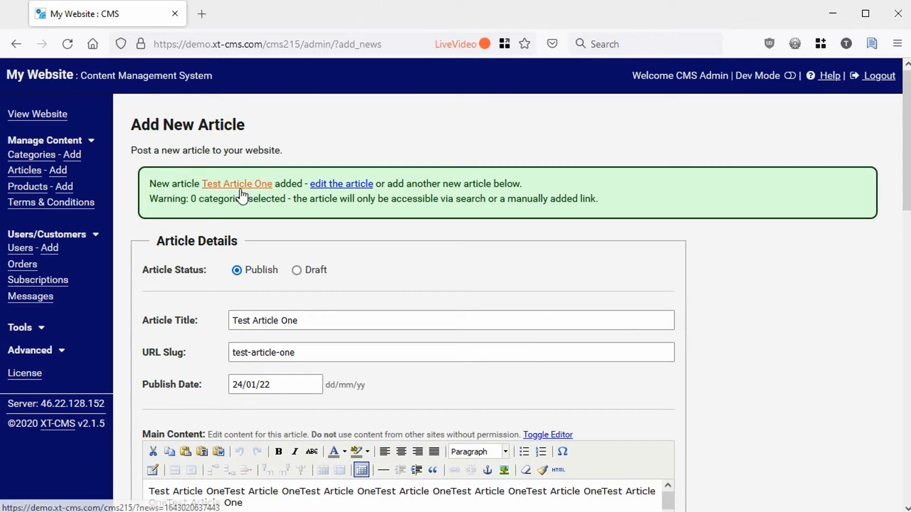
middle_click(240, 185)
click(256, 15)
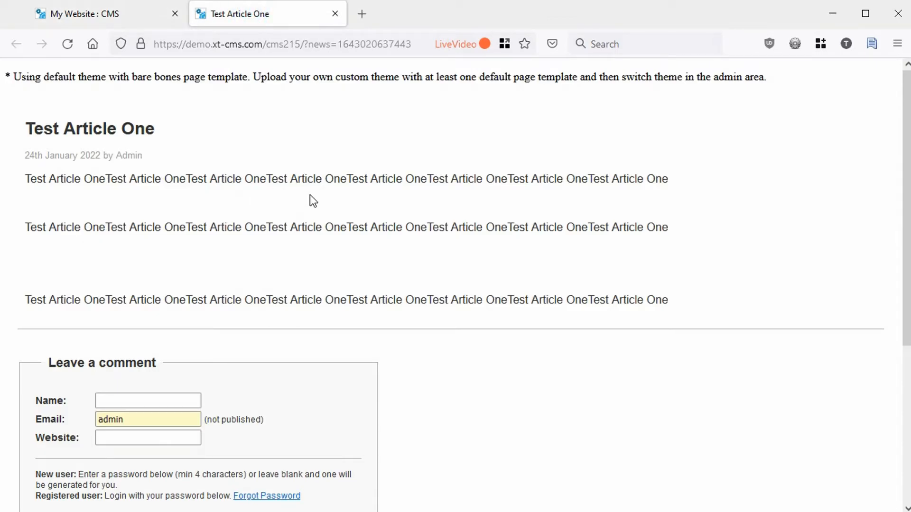
- Examine the article's body text and the article ID in its web address
drag(99, 179, 659, 303)
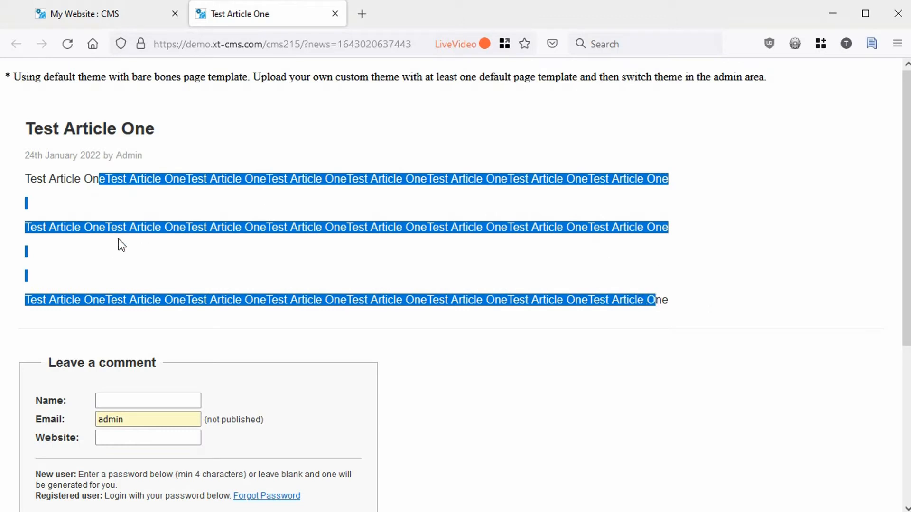
click(76, 212)
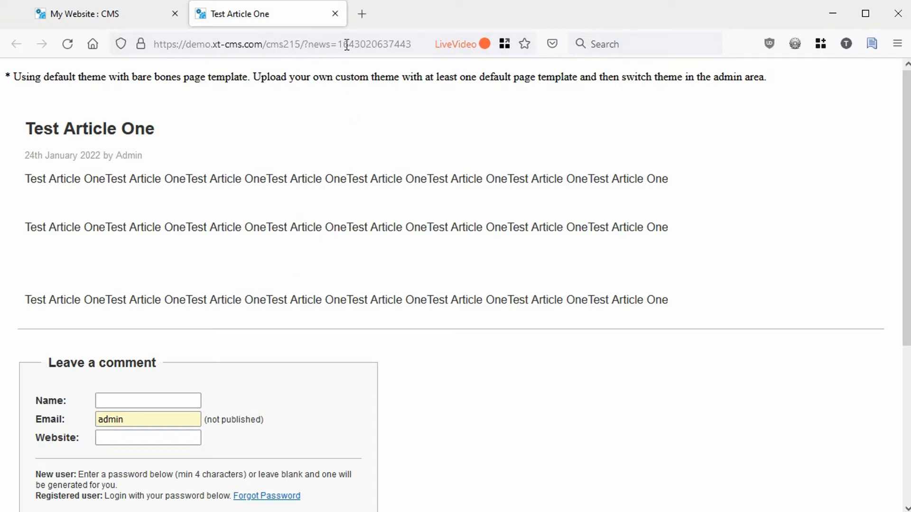
drag(340, 45, 411, 46)
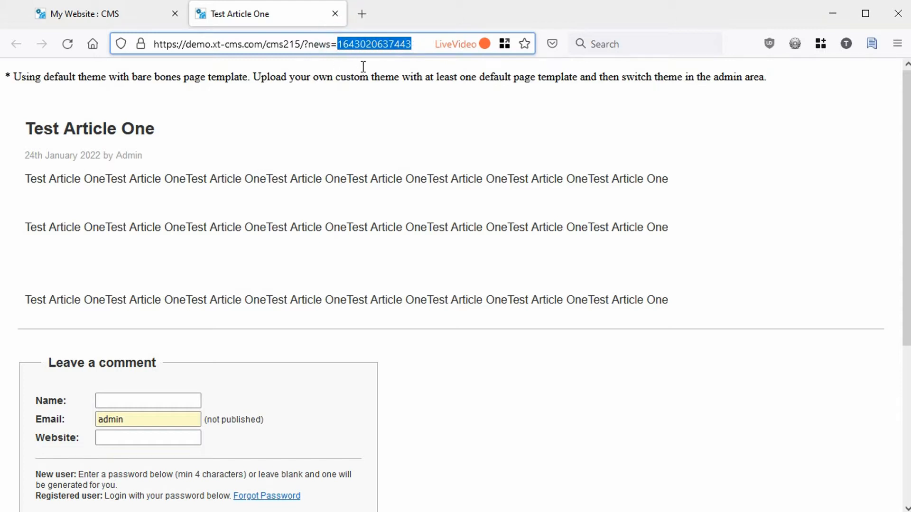
- Check the article ID of Test Article One in the articles list, open the article for editing and look over its form
click(127, 19)
click(29, 171)
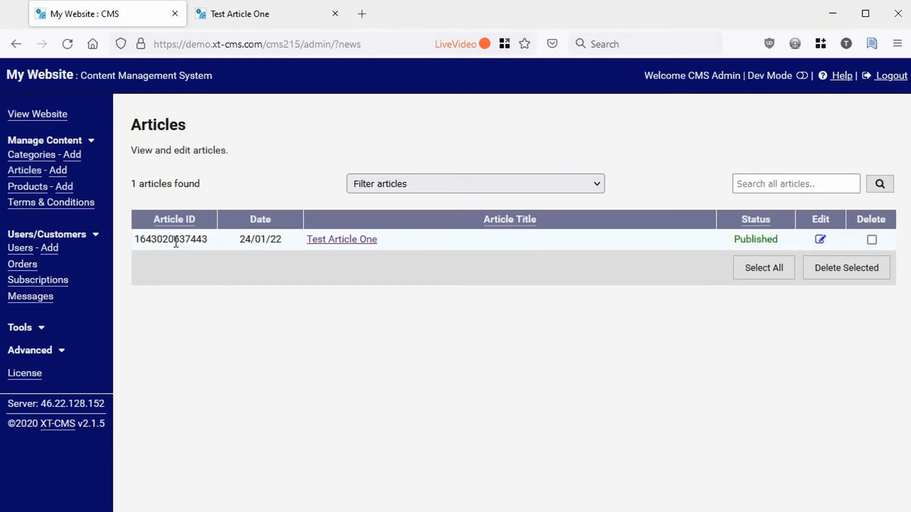
drag(142, 238, 211, 242)
click(204, 281)
click(820, 241)
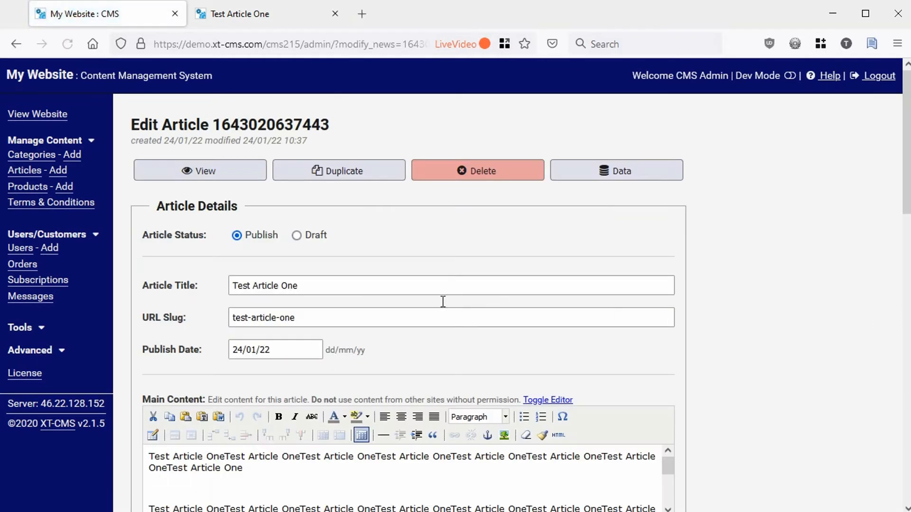
scroll(332, 380, down, 2)
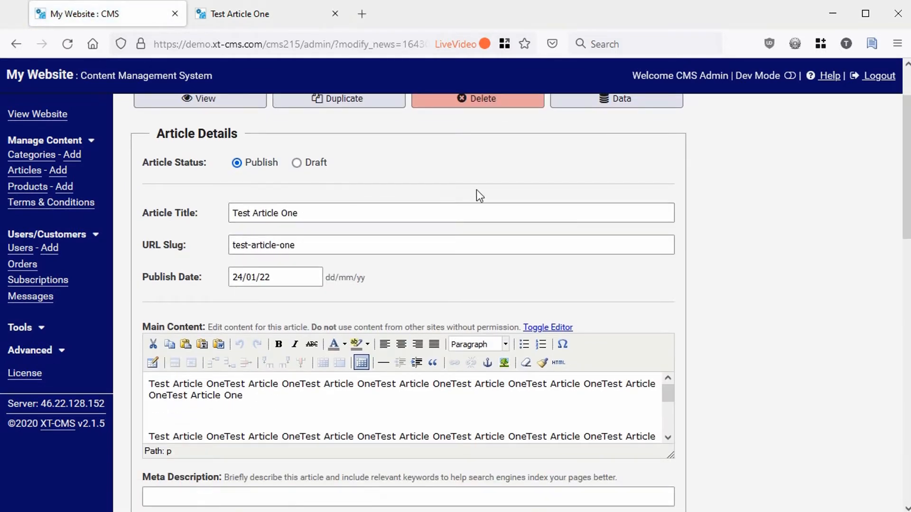
scroll(379, 222, down, 3)
scroll(417, 320, up, 5)
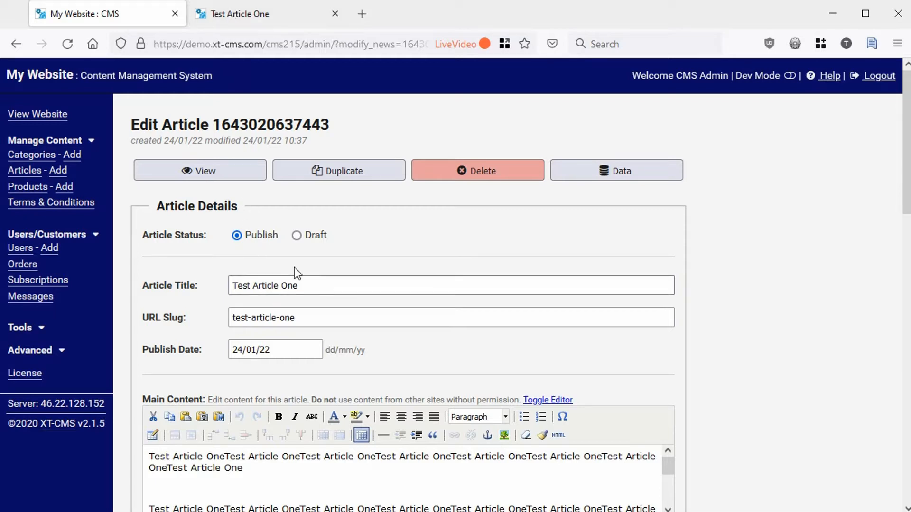
- Return to the public Test Article One page and highlight its full web address
click(264, 21)
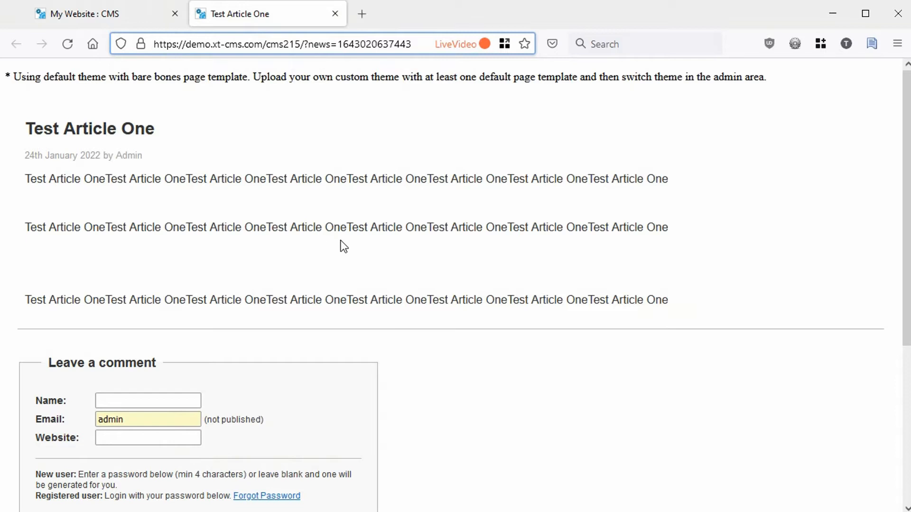
drag(154, 44, 210, 44)
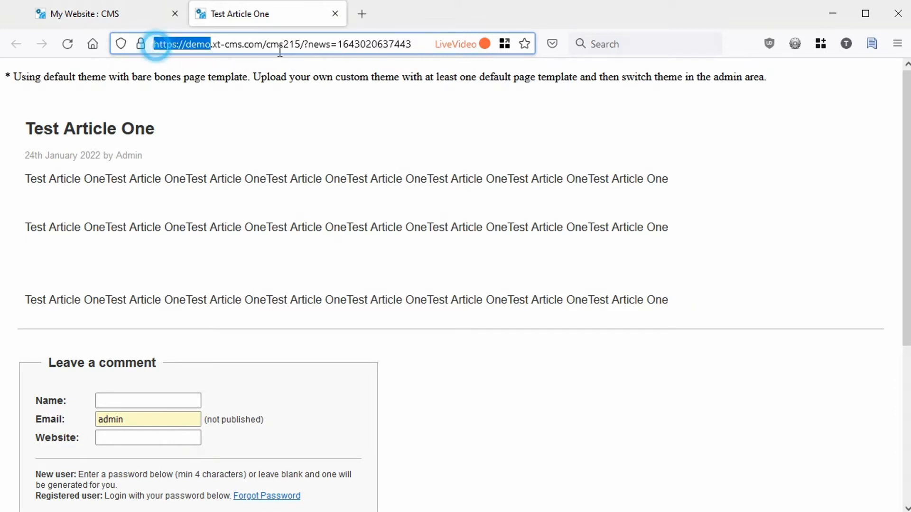
drag(280, 51, 420, 50)
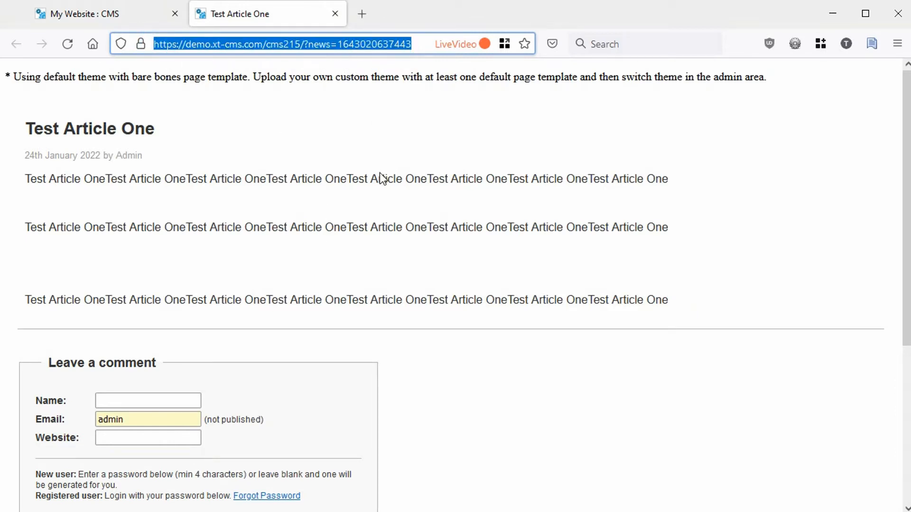
click(375, 244)
- Start a new category in the CMS admin and name it Blog
click(112, 17)
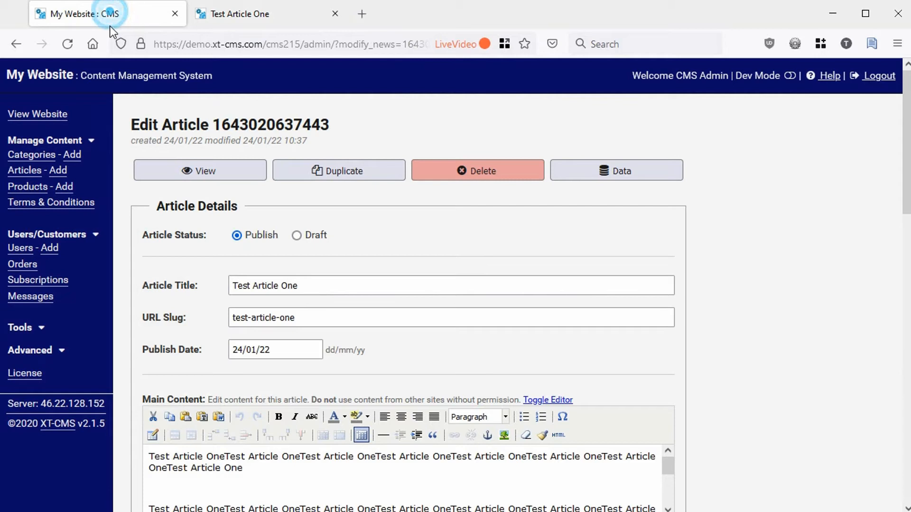
click(42, 160)
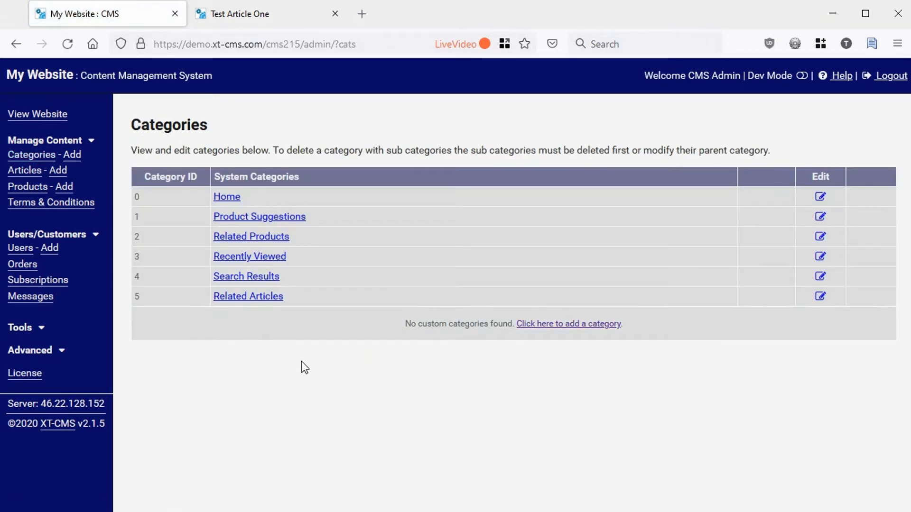
click(551, 324)
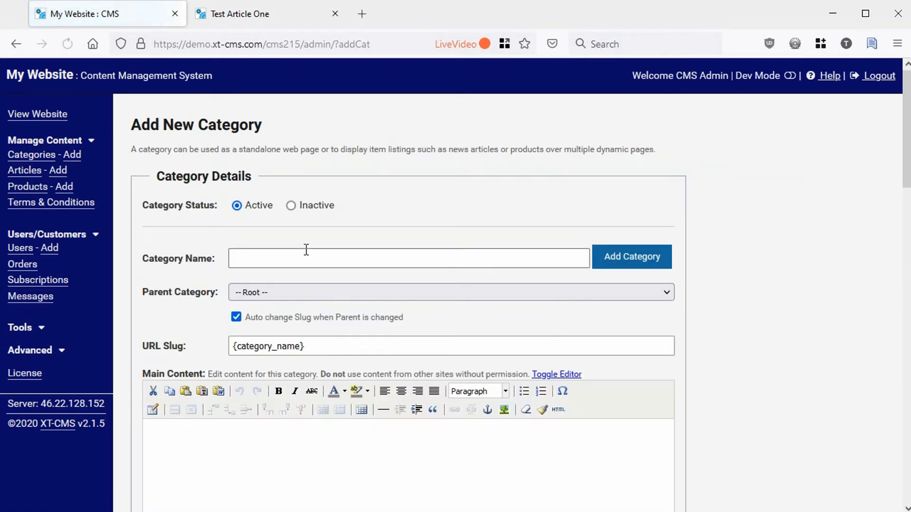
click(290, 260)
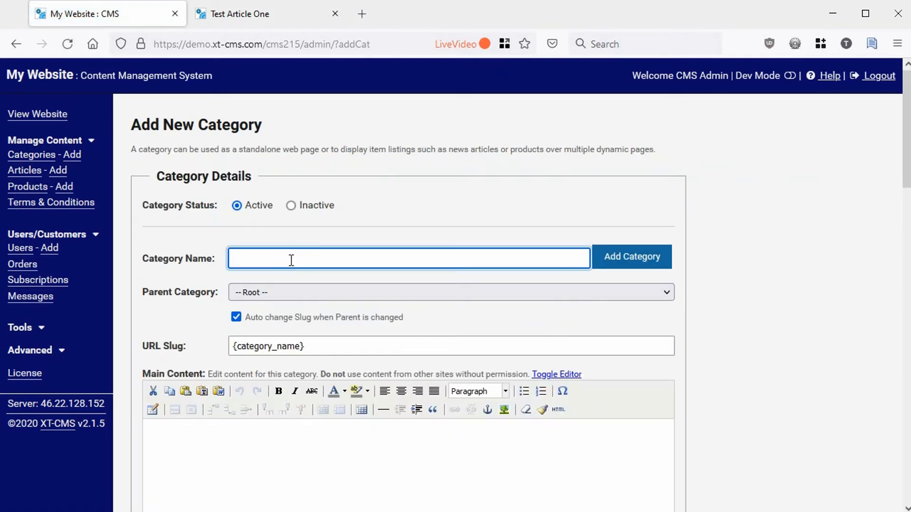
text(Blog)
- Set the category's listings format to news_default and submit the new category
scroll(180, 312, down, 2)
scroll(180, 315, down, 10)
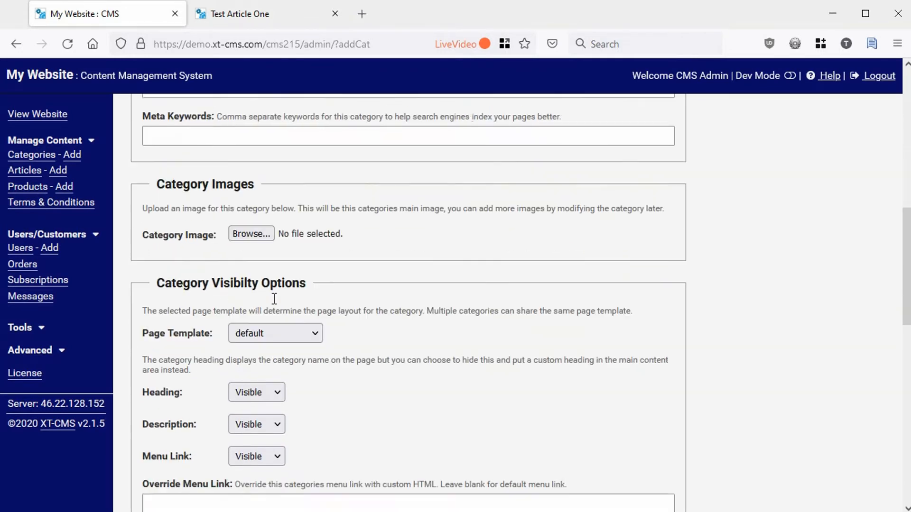
scroll(271, 273, down, 8)
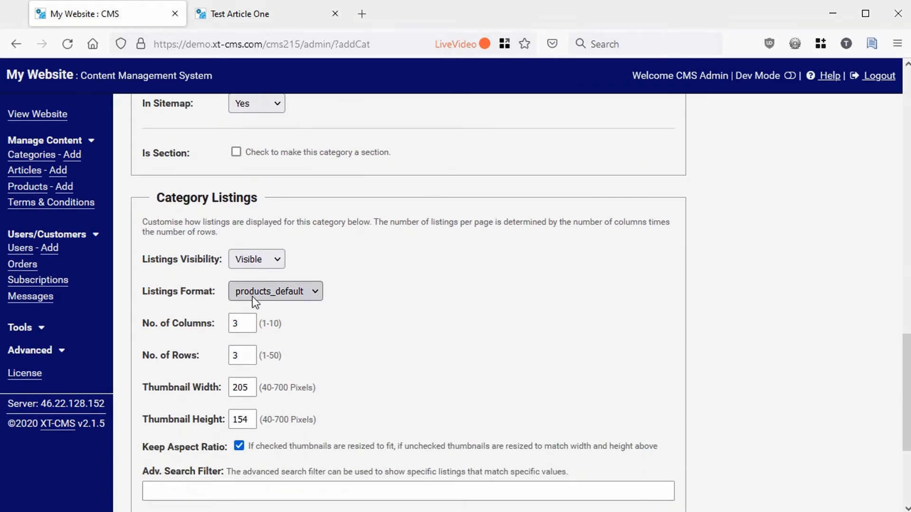
click(306, 295)
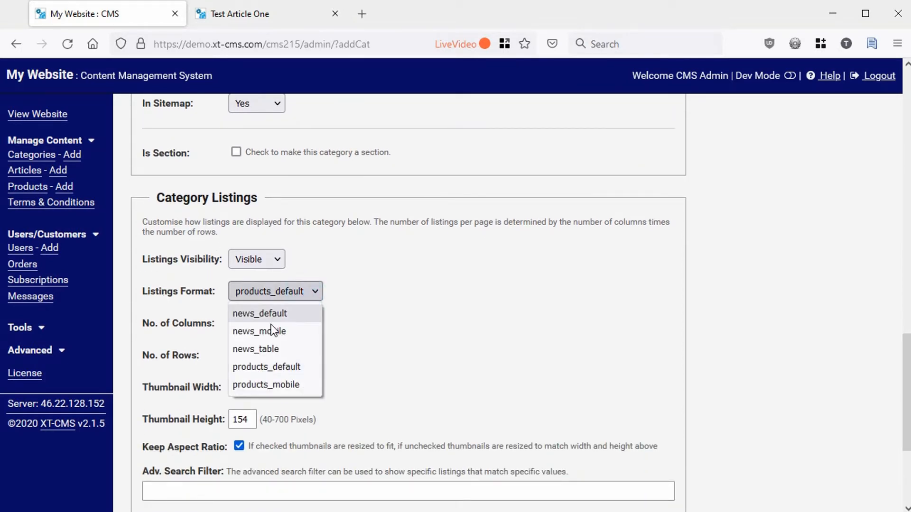
click(263, 314)
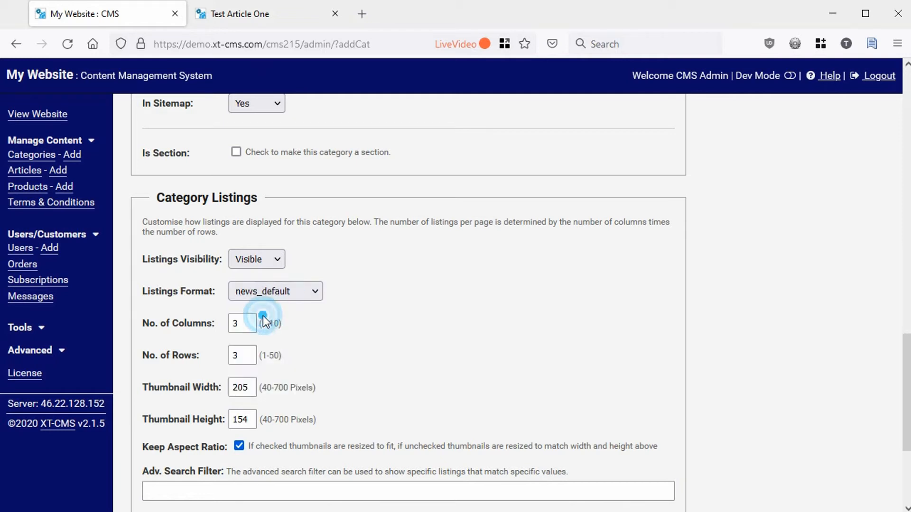
scroll(446, 318, down, 3)
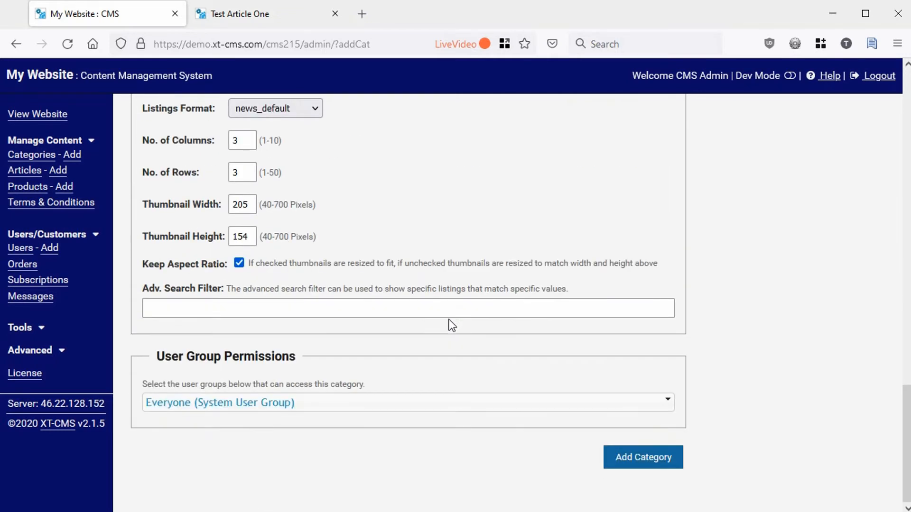
click(631, 459)
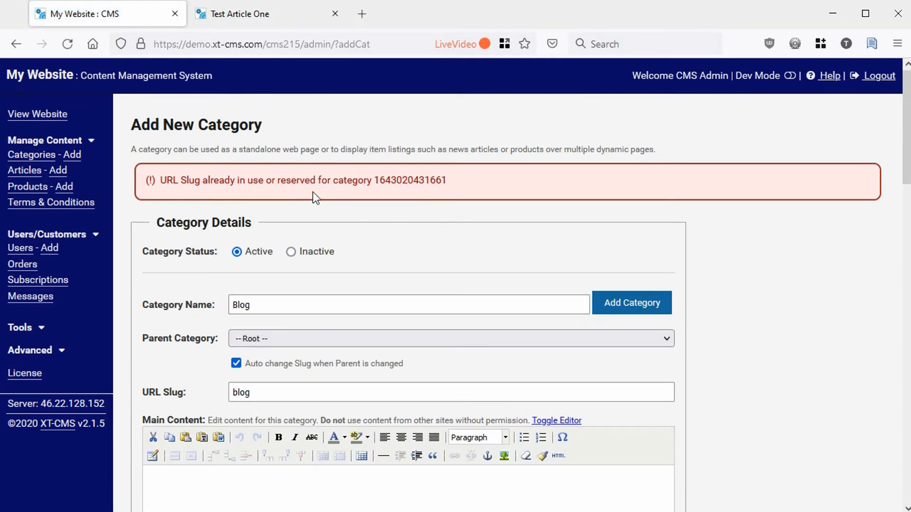
- Change both the category name and the URL slug to MyBlog and submit the category again
click(252, 306)
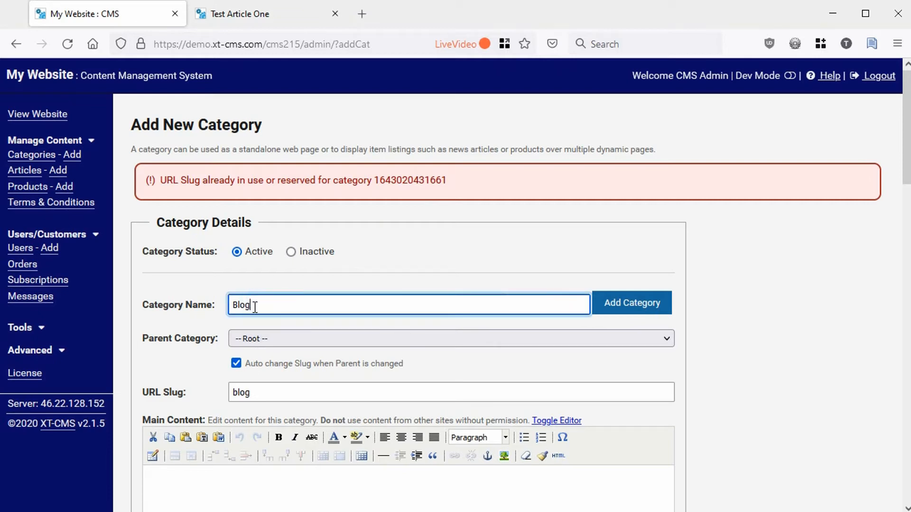
text(My)
double_click(255, 304)
key(ctrl+c)
click(380, 392)
key(ctrl+a)
key(ctrl+v)
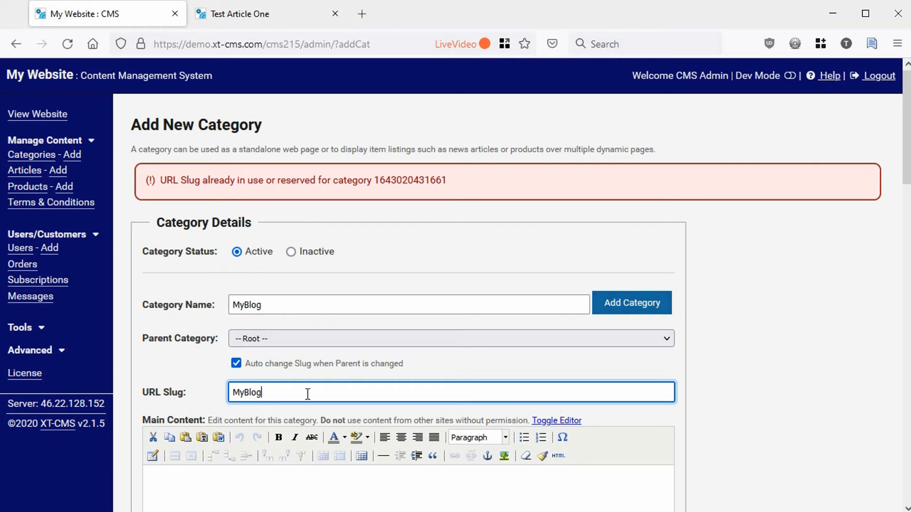
click(626, 304)
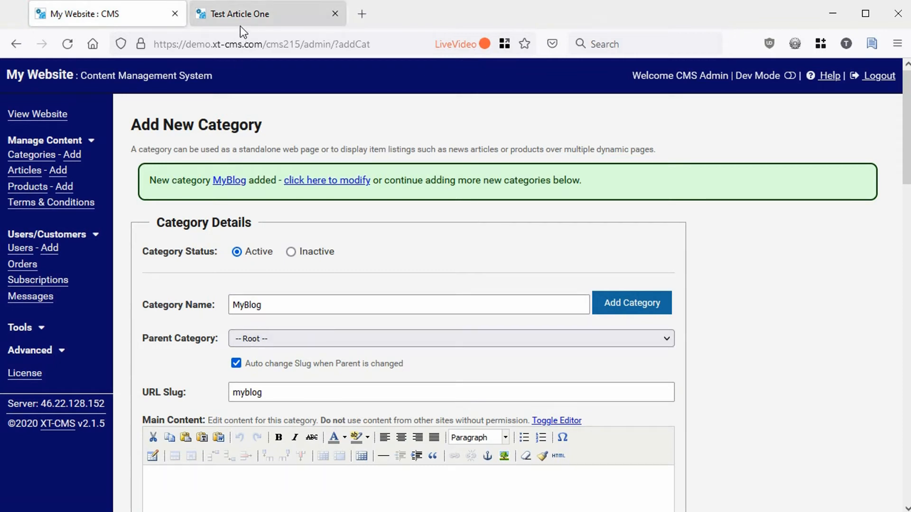
- Open the MyBlog category page in a new tab and check its article listing
middle_click(230, 183)
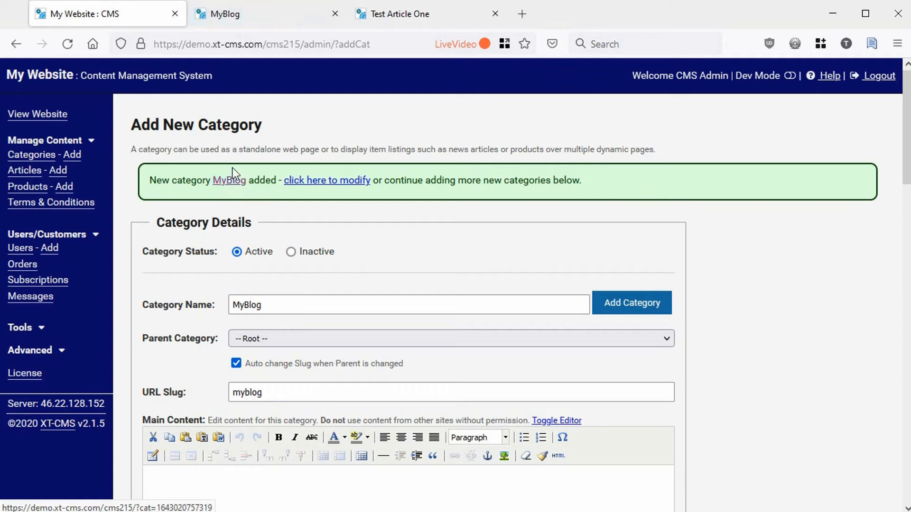
click(245, 19)
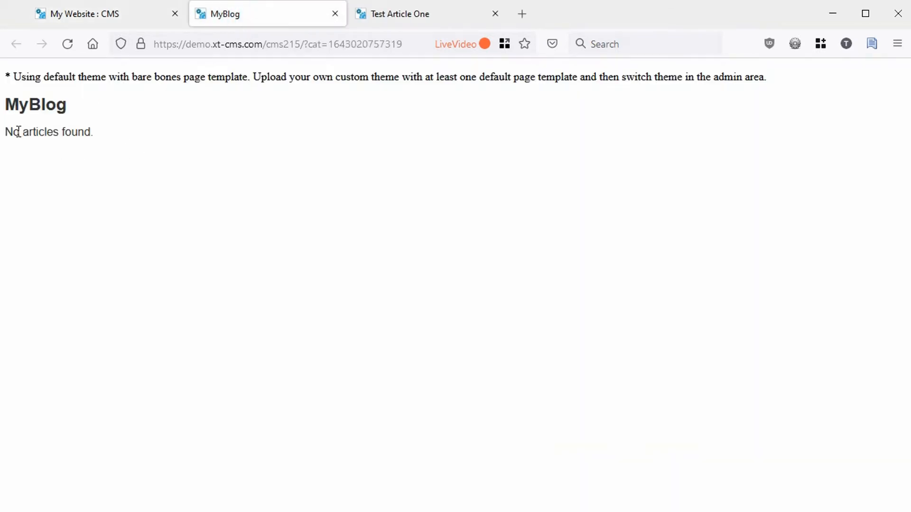
drag(11, 132, 120, 134)
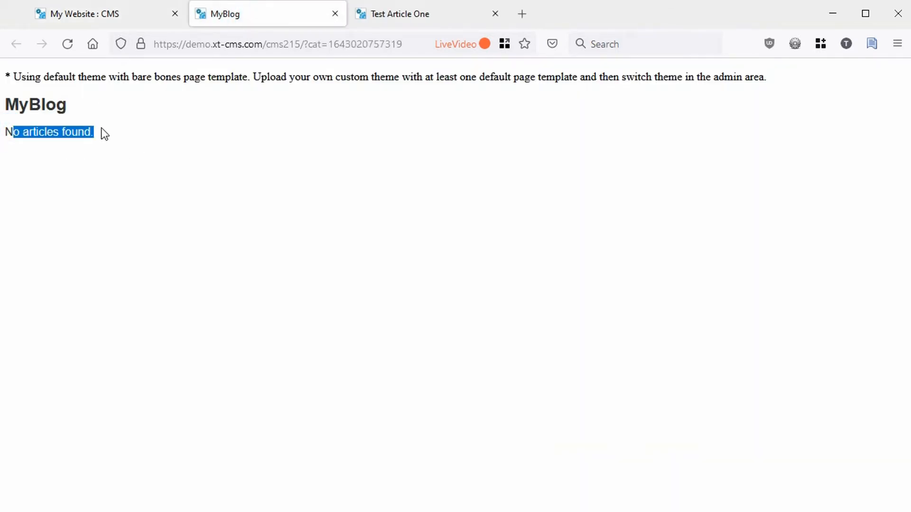
- Assign Test Article One to the MyBlog category in the CMS admin and save the article
click(114, 135)
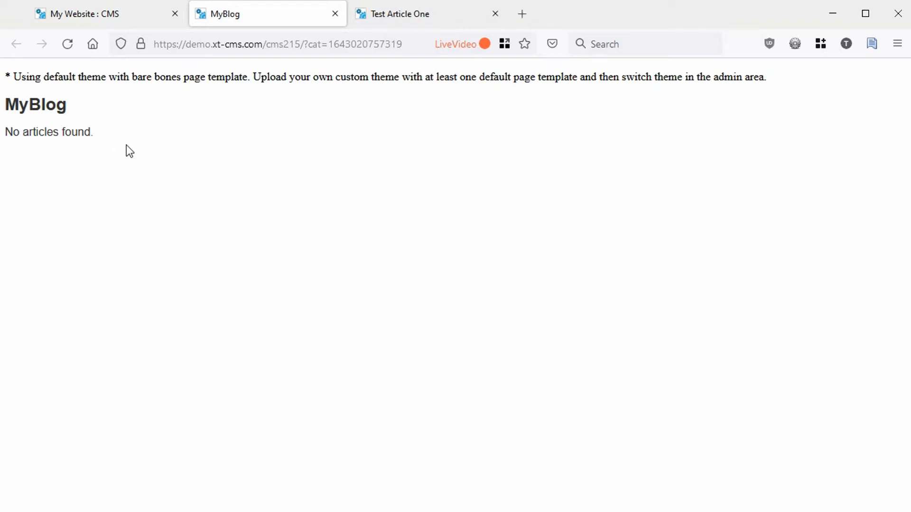
click(89, 19)
click(26, 174)
click(821, 240)
scroll(295, 270, down, 10)
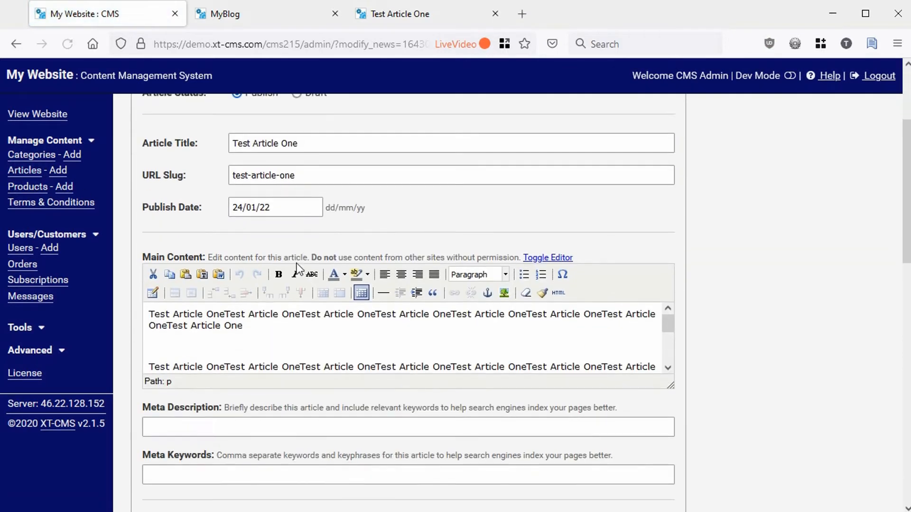
scroll(225, 219, up, 2)
click(171, 246)
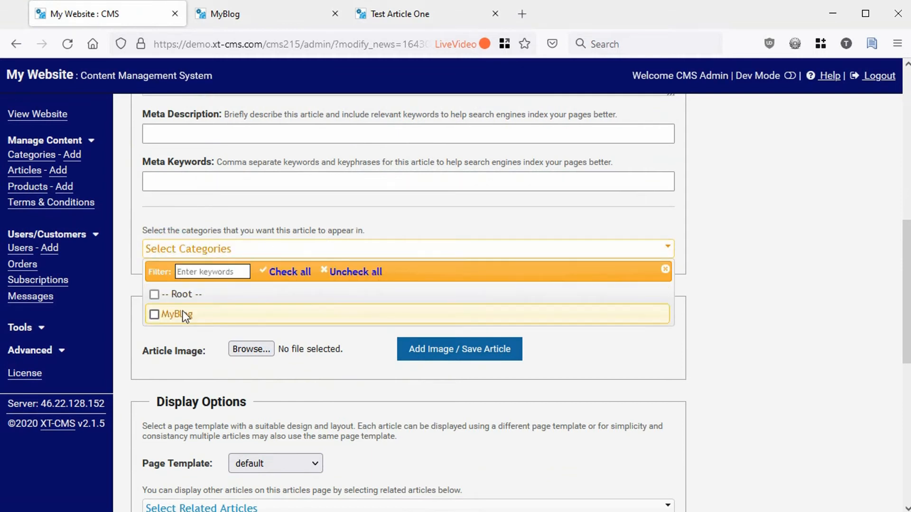
click(162, 315)
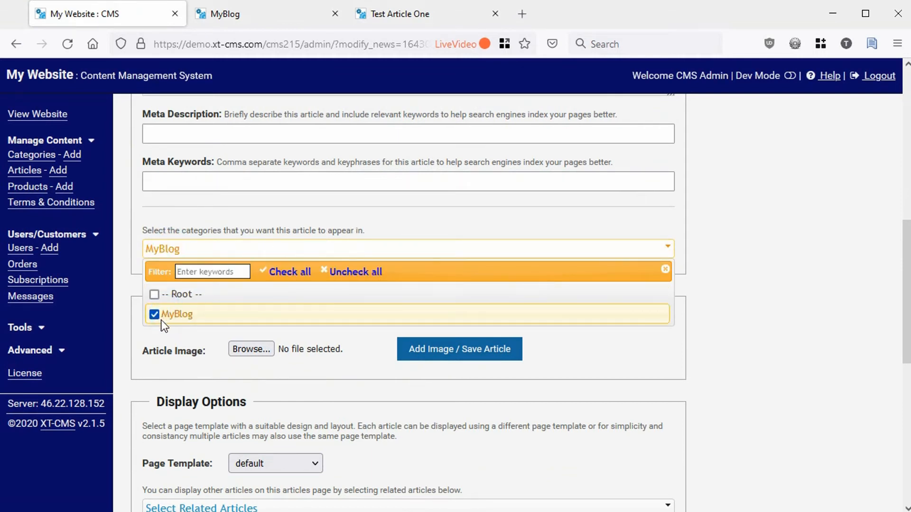
click(735, 345)
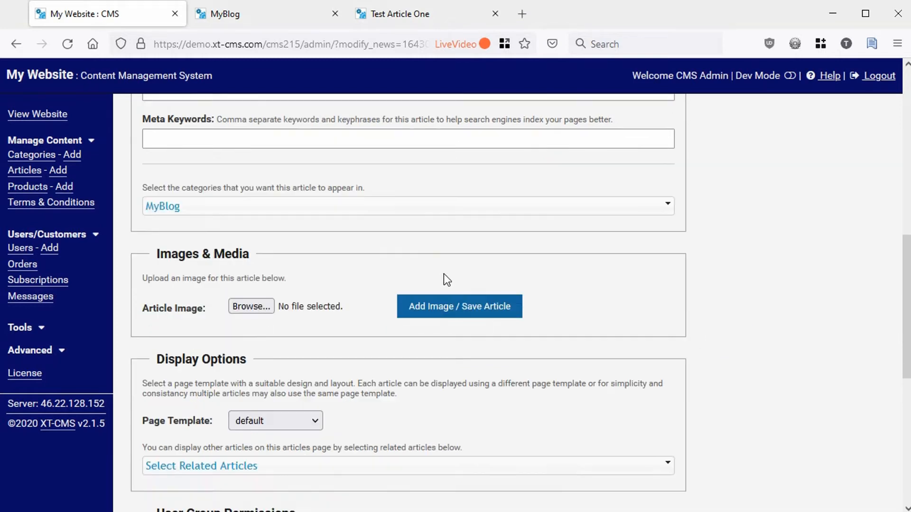
scroll(617, 380, down, 8)
click(645, 462)
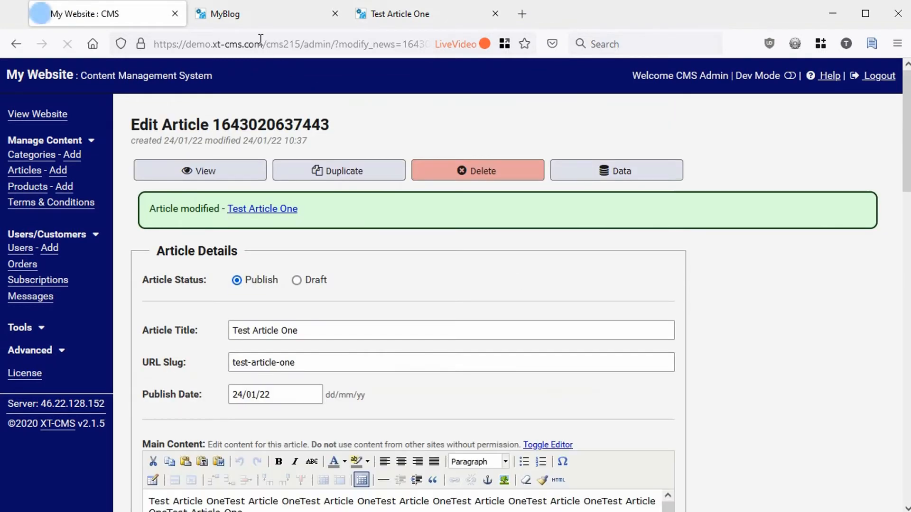
- Reload the MyBlog page, view Test Article One from its listing, and return to the category page
click(246, 15)
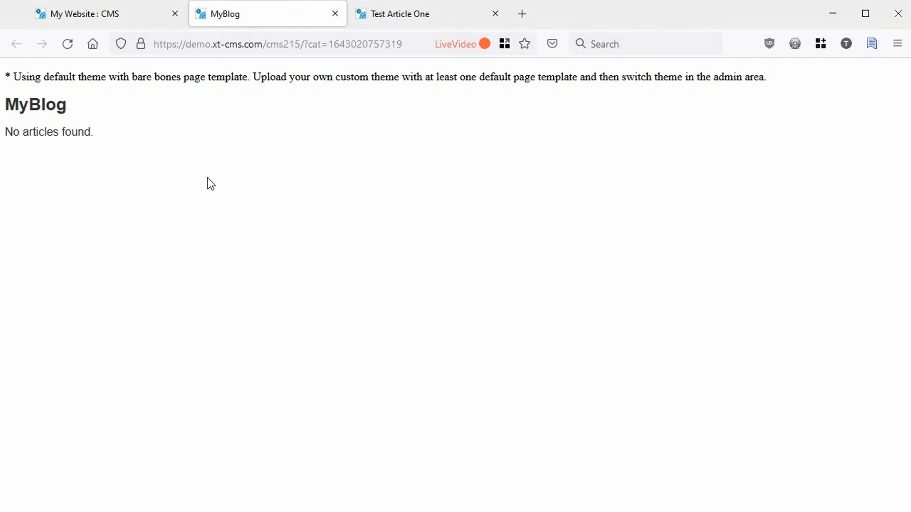
key(F5)
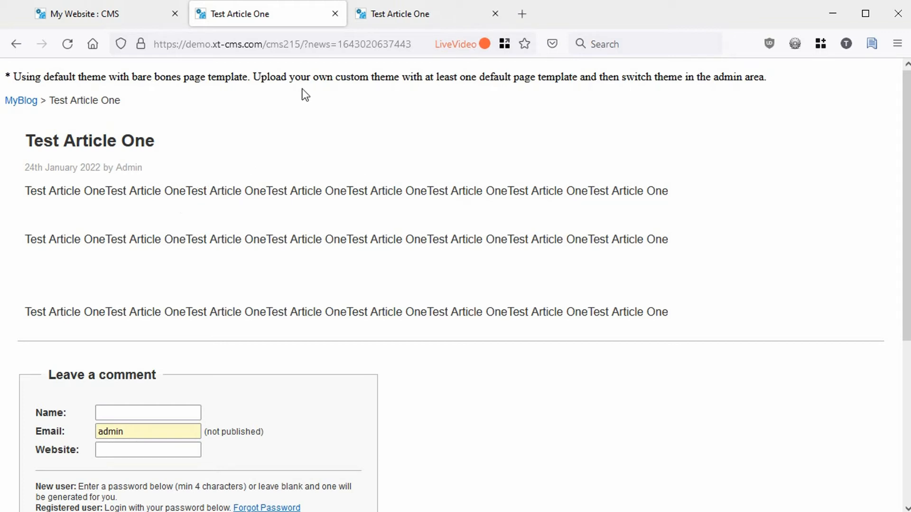
click(20, 46)
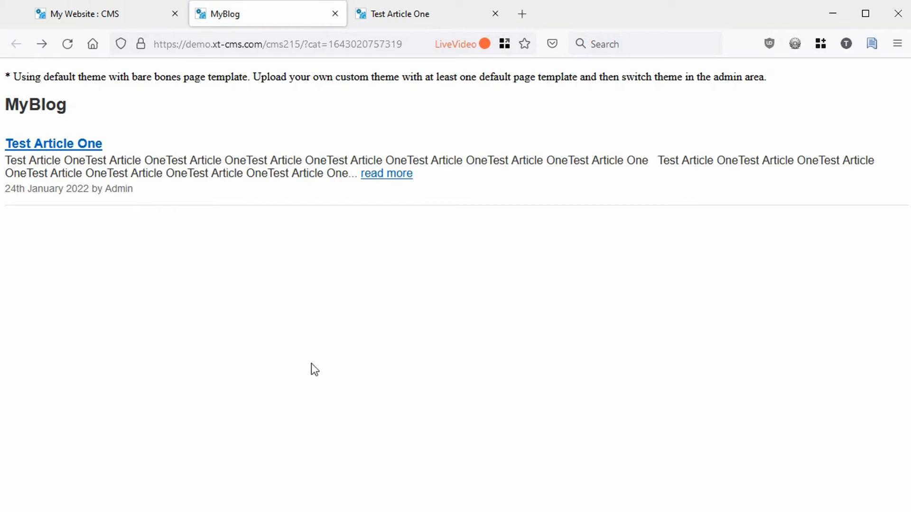
- Duplicate Test Article One in the CMS admin, then duplicate each resulting copy until there are three copies
click(118, 21)
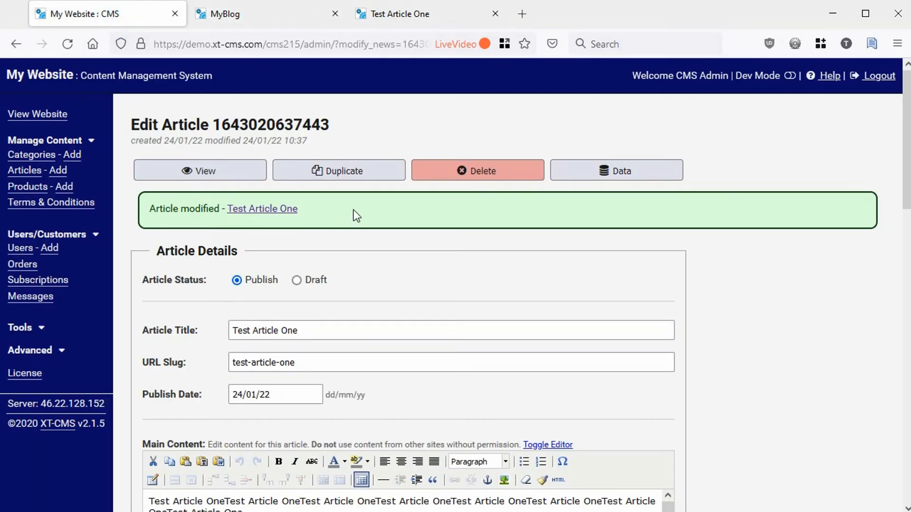
click(346, 174)
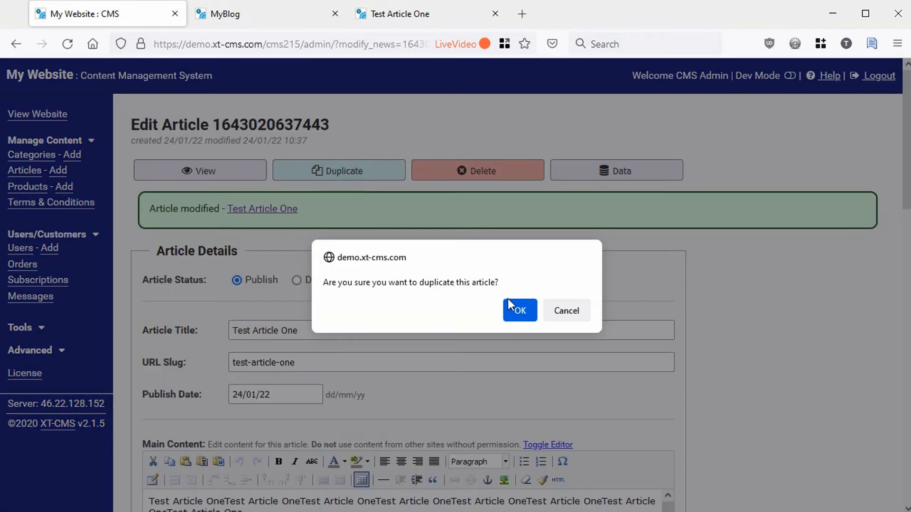
click(512, 309)
click(335, 175)
click(511, 322)
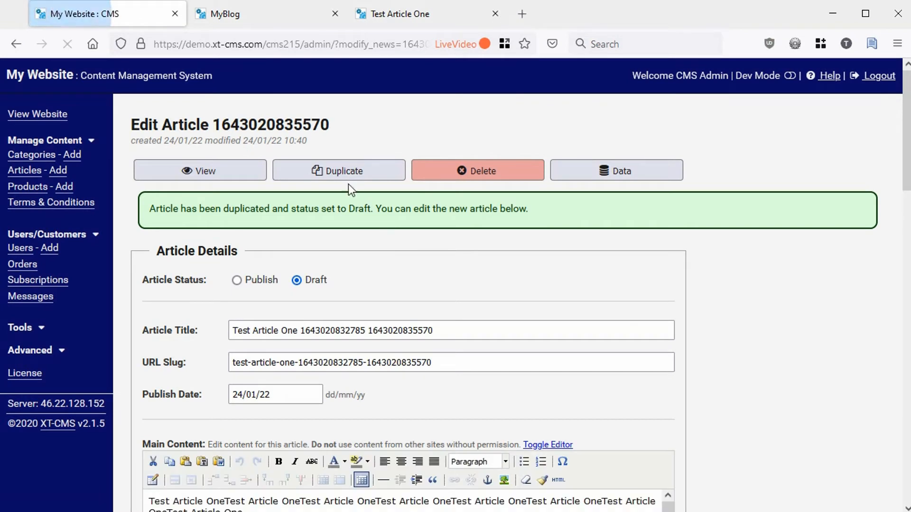
click(337, 172)
click(509, 323)
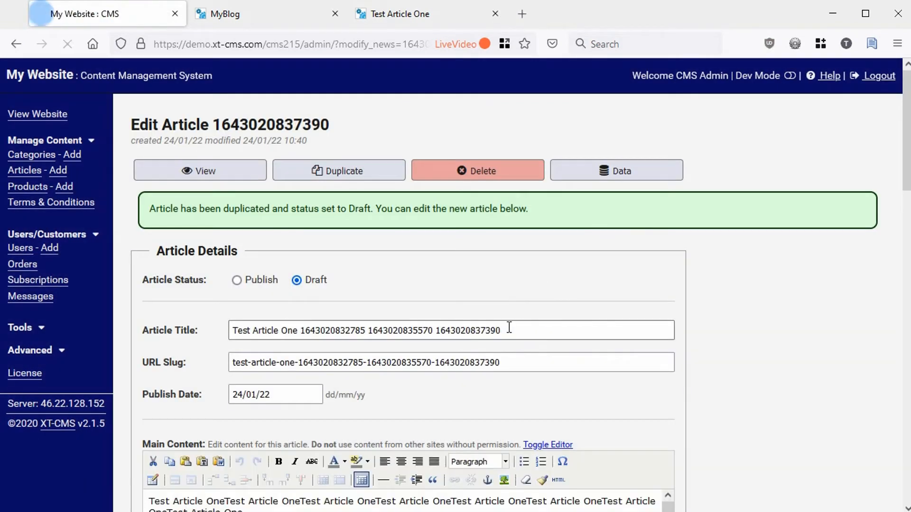
click(26, 171)
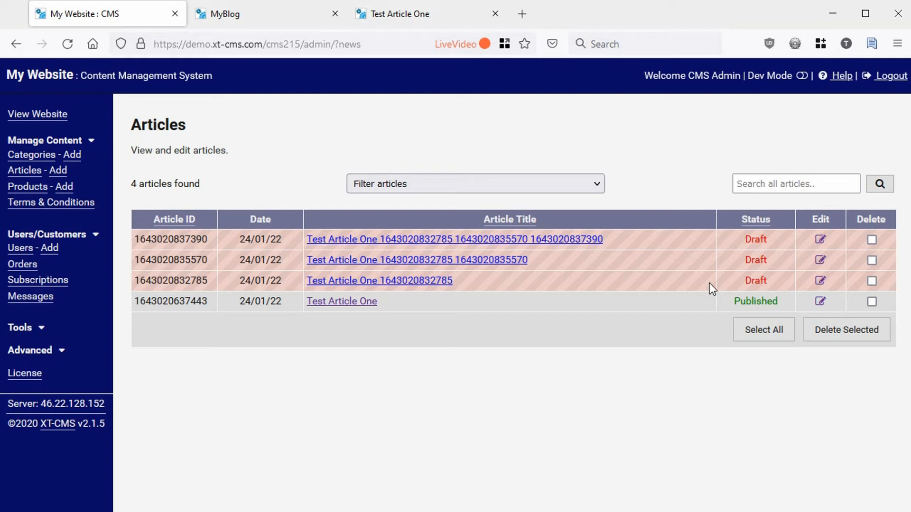
click(821, 240)
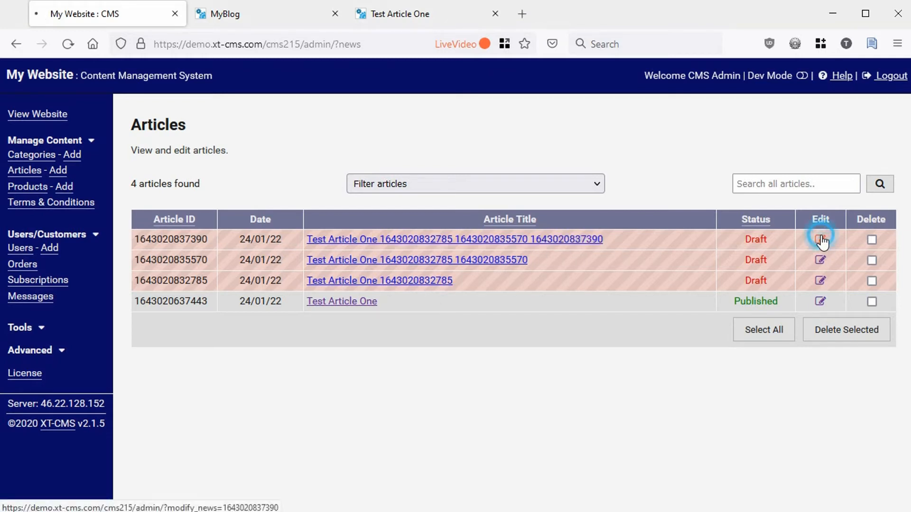
click(249, 235)
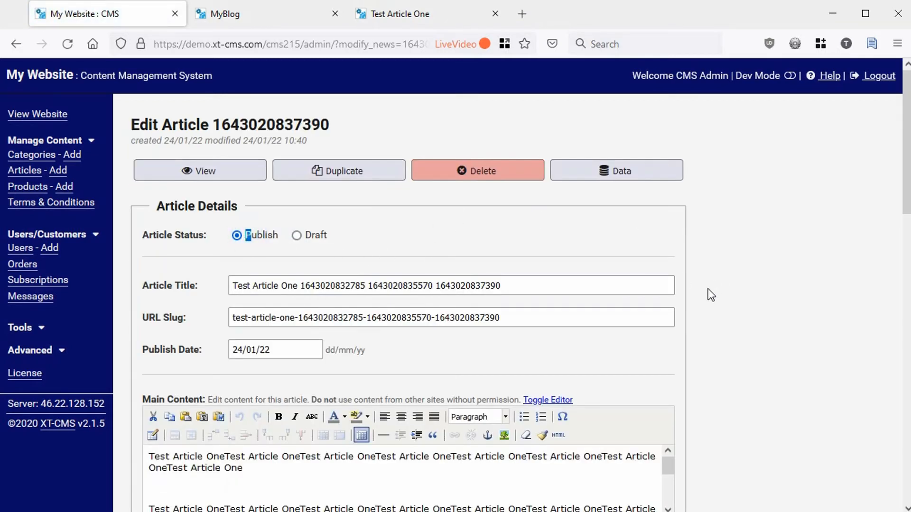
scroll(702, 332, down, 15)
click(655, 460)
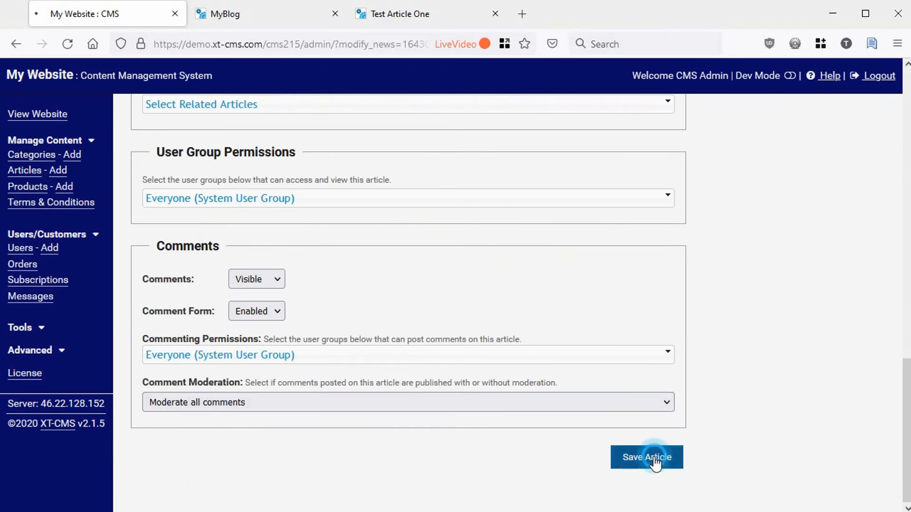
click(28, 172)
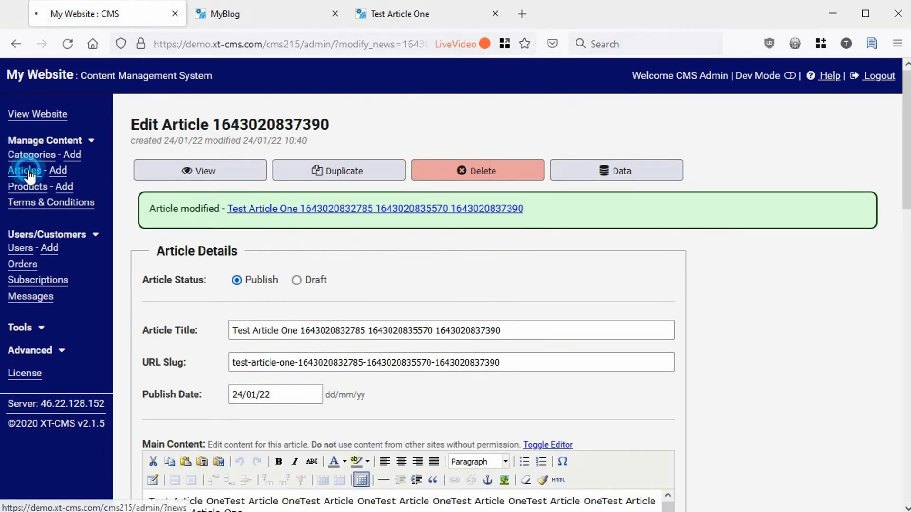
click(821, 260)
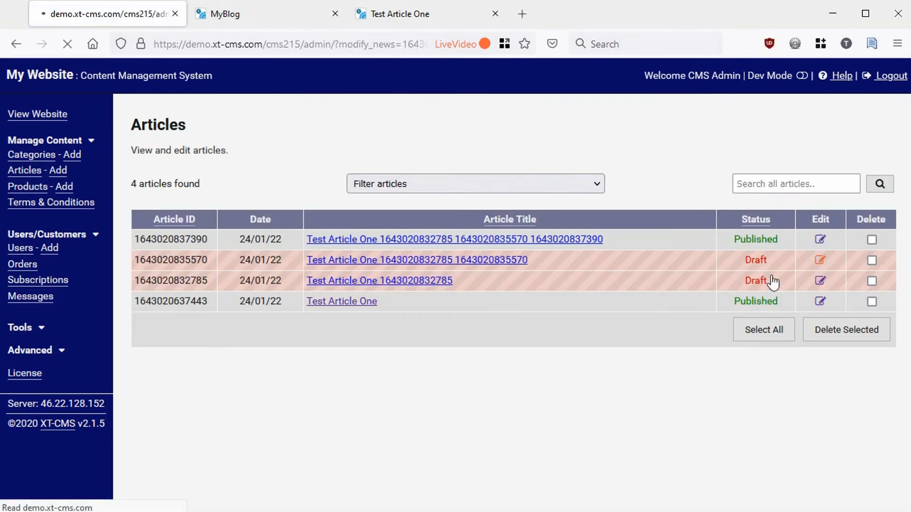
click(240, 234)
scroll(675, 426, down, 15)
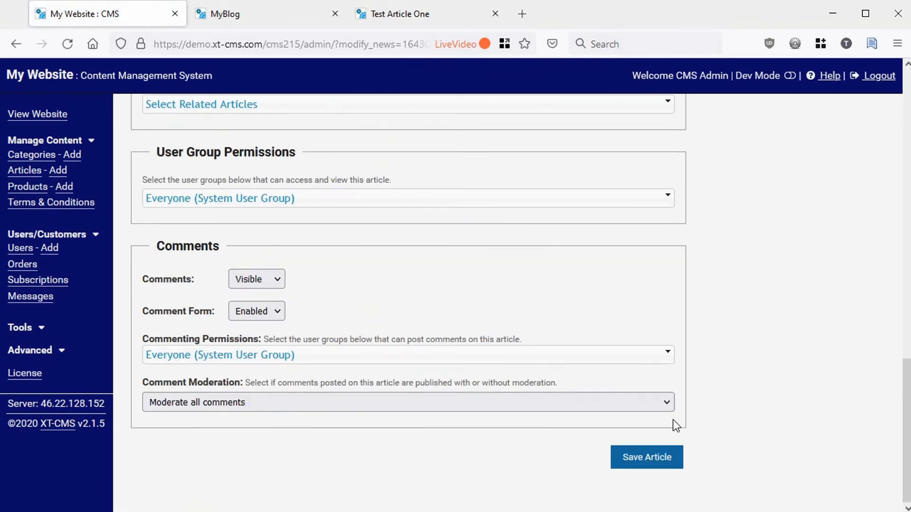
click(660, 463)
click(26, 173)
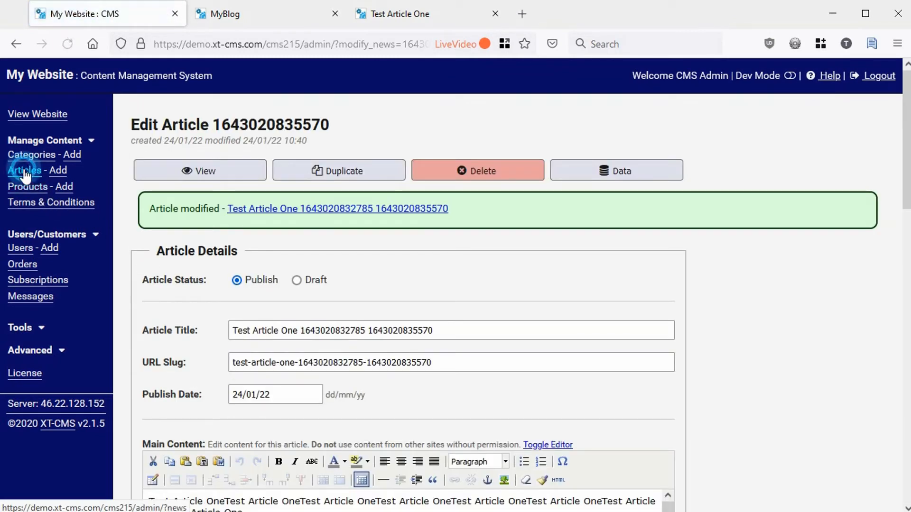
click(825, 281)
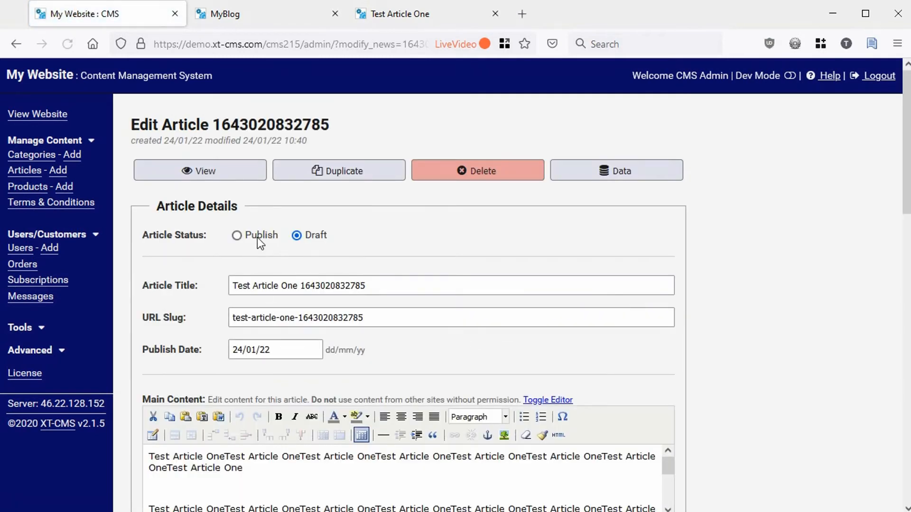
click(260, 234)
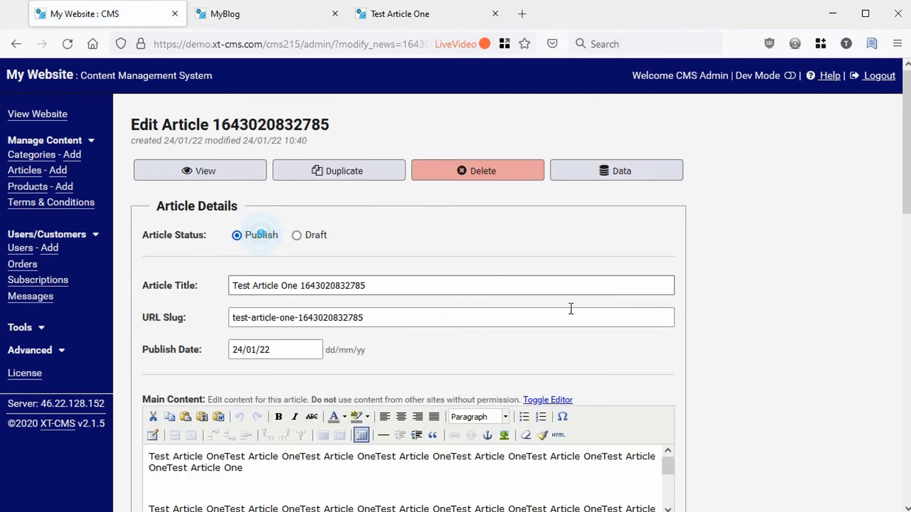
scroll(602, 360, down, 15)
click(640, 459)
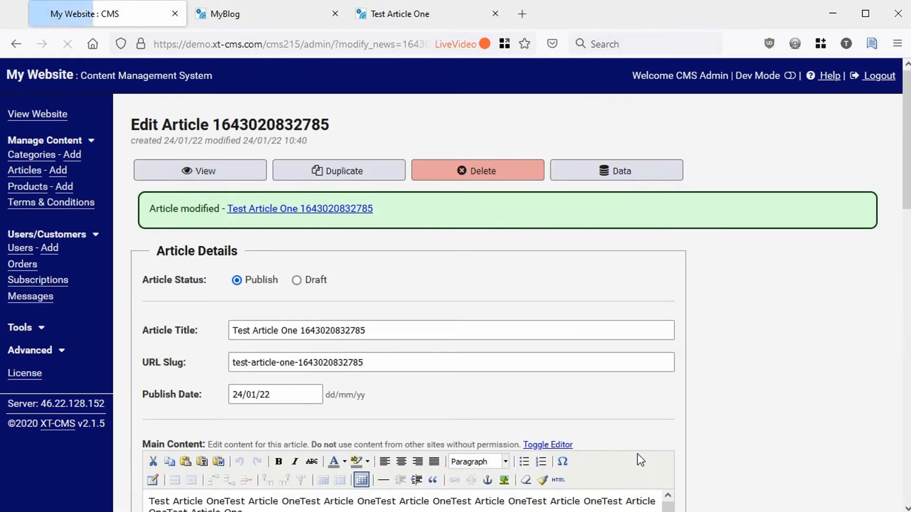
click(253, 21)
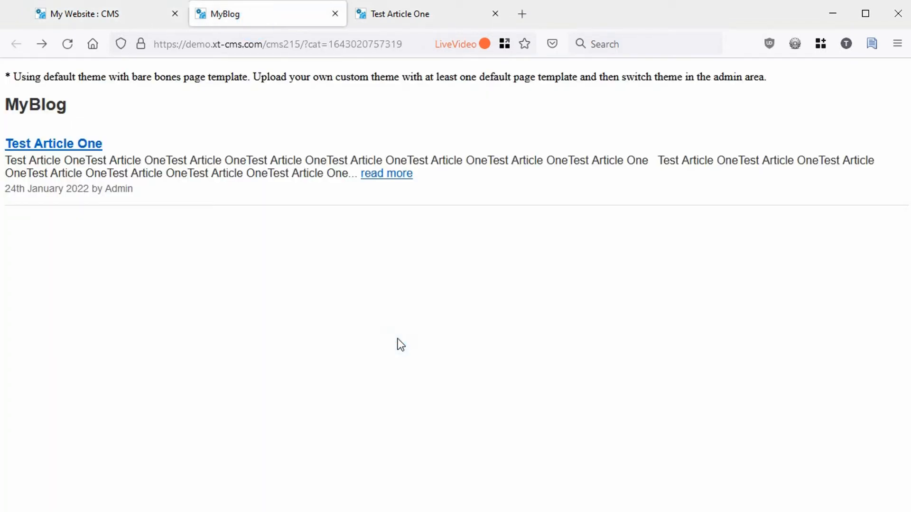
key(F5)
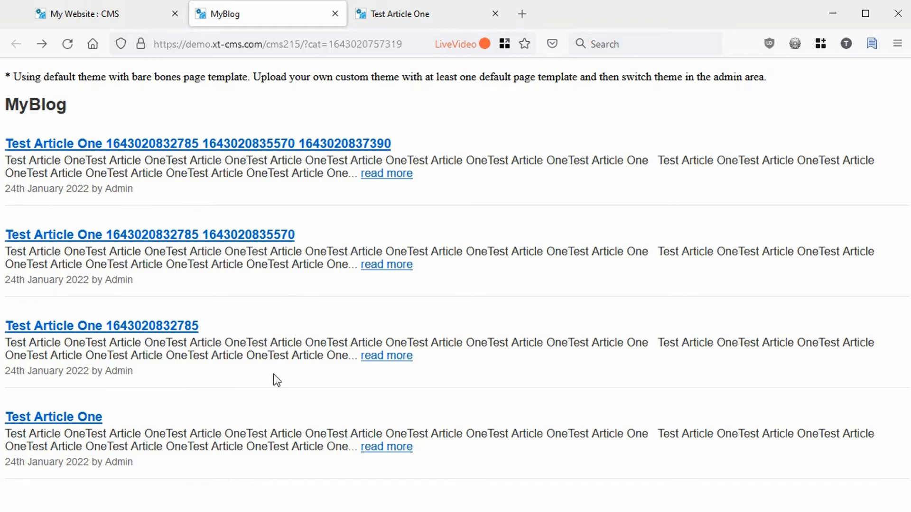
- Set the MyBlog category's number of listing columns to 1 and save the category
click(138, 15)
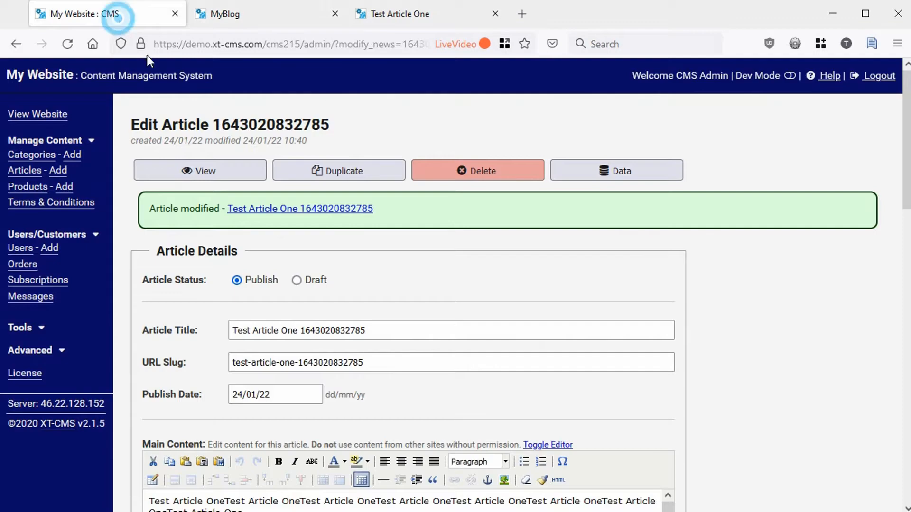
click(40, 158)
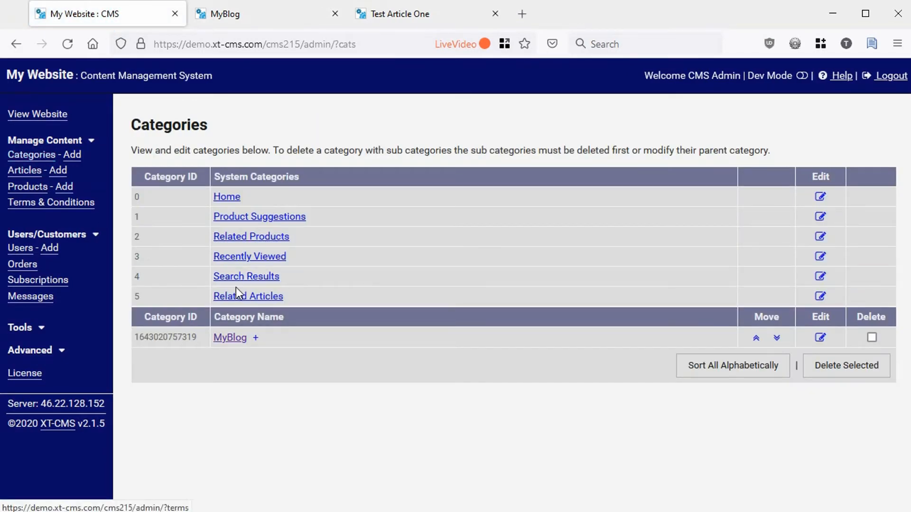
click(820, 337)
scroll(244, 360, down, 20)
scroll(223, 332, down, 2)
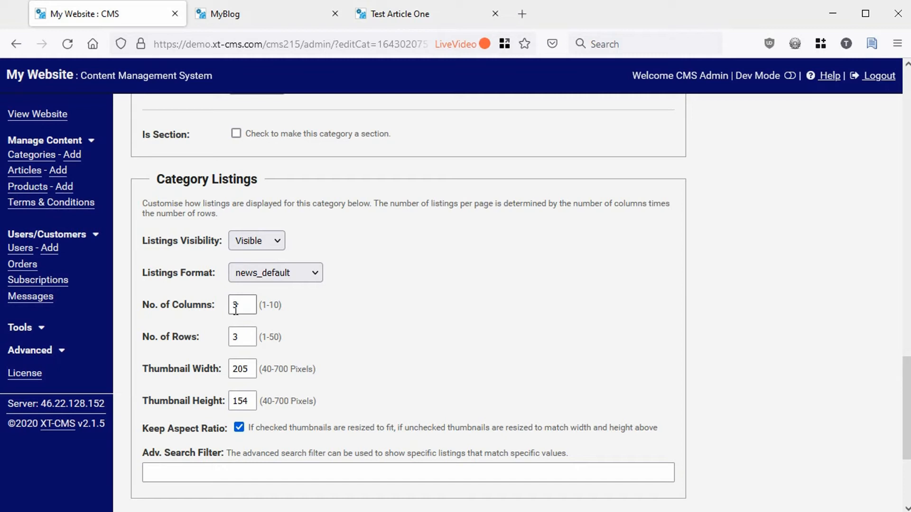
click(238, 337)
click(238, 309)
click(249, 343)
click(240, 308)
drag(240, 307, 233, 305)
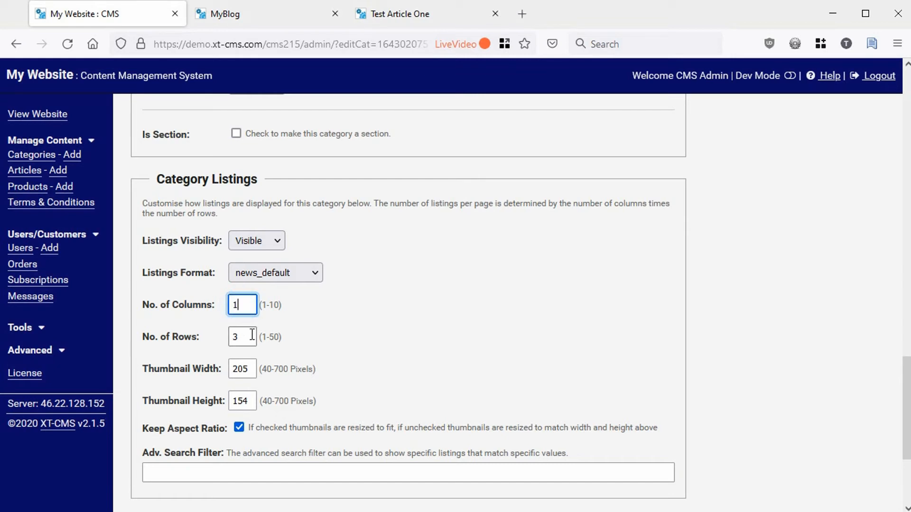
scroll(372, 332, down, 4)
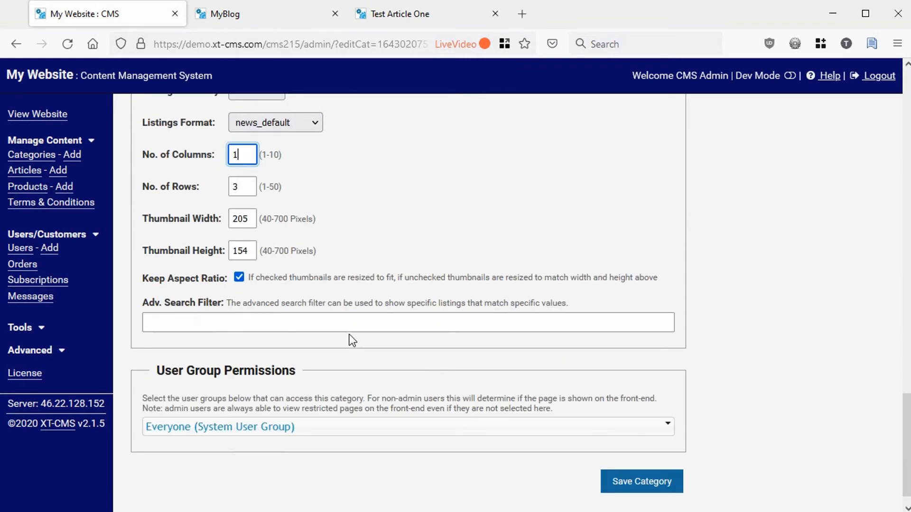
click(640, 460)
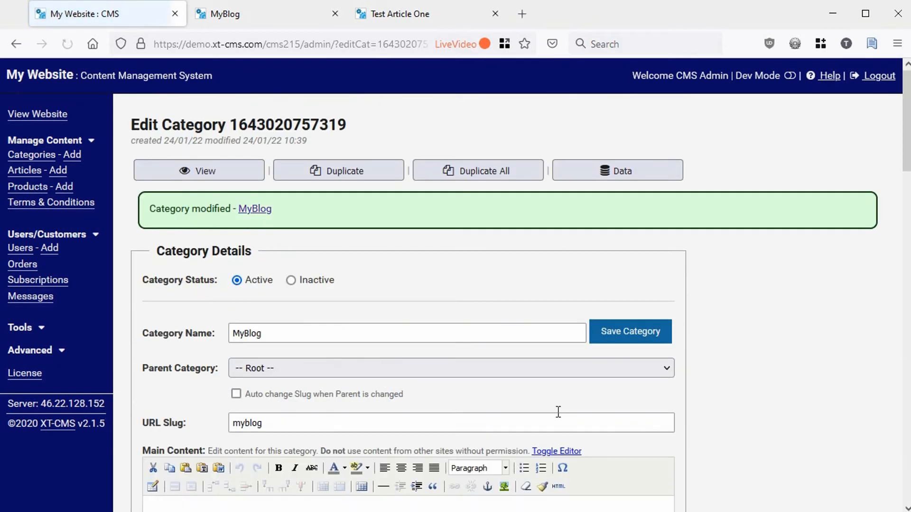
- Reload the MyBlog page and view page 2 of its listings to check the pagination
click(239, 15)
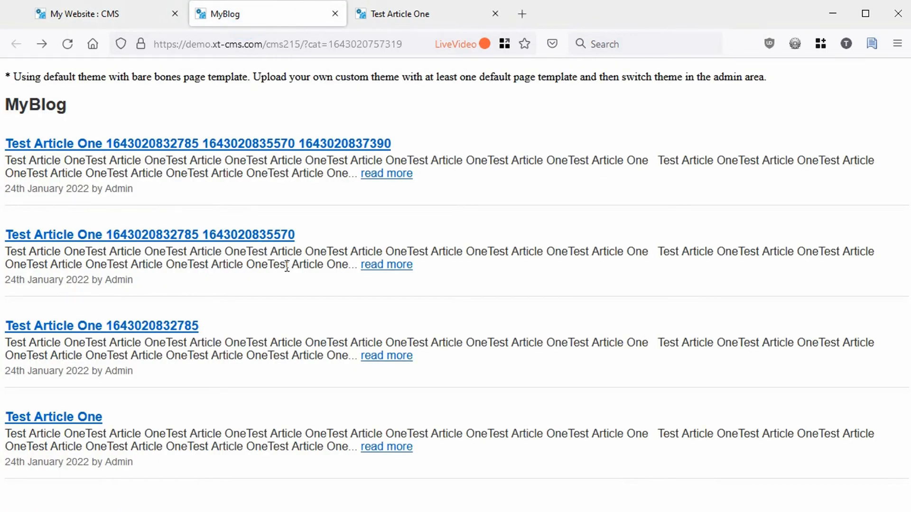
key(F5)
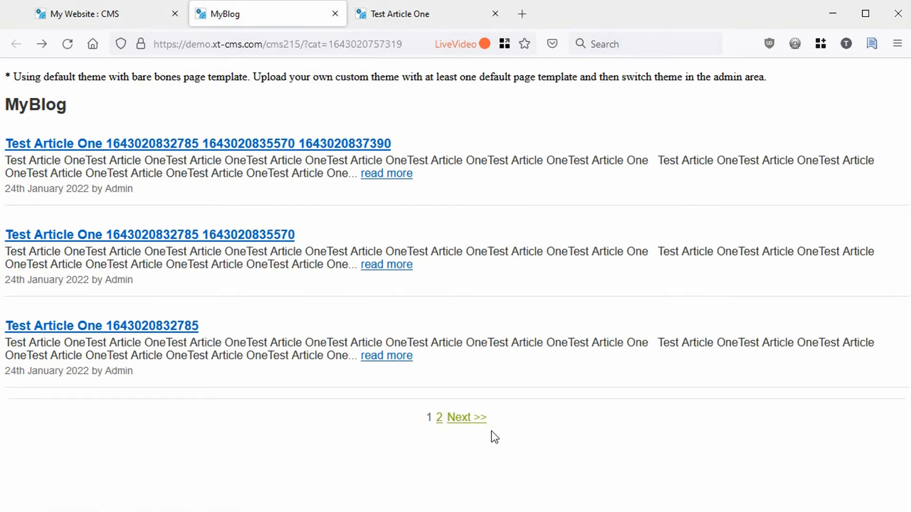
click(439, 422)
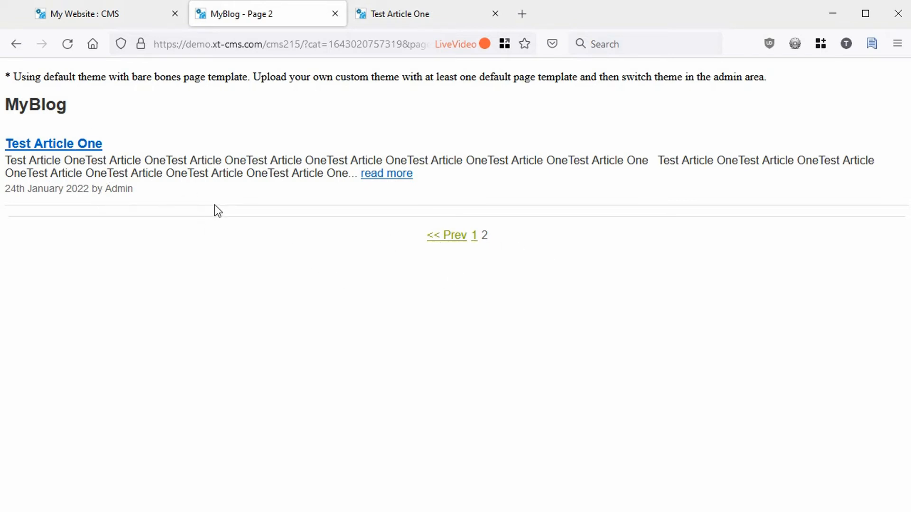
- Add a new category named "What;s Happening" under the parent category MyBlog
click(142, 20)
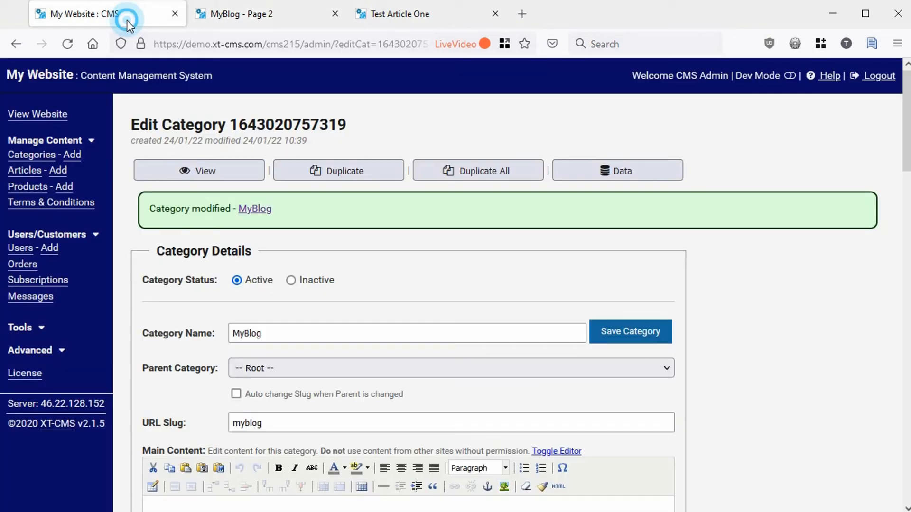
click(46, 160)
click(257, 339)
click(268, 262)
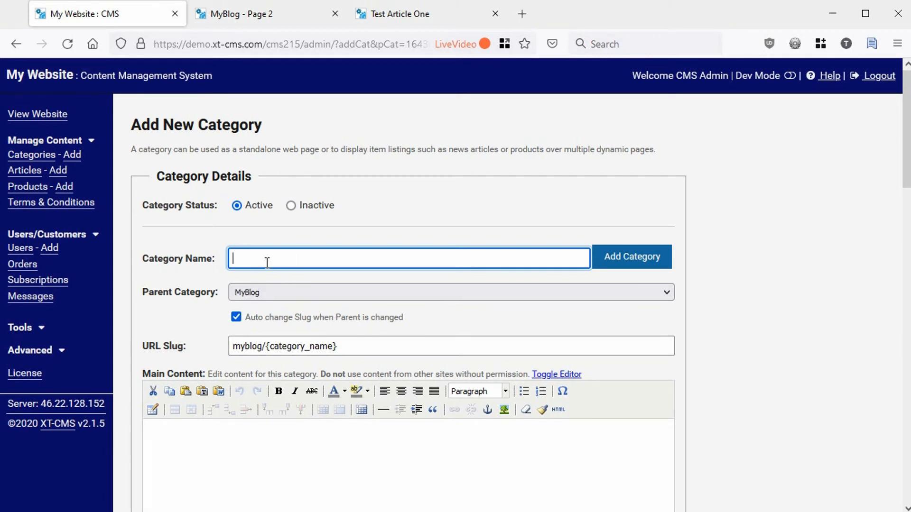
text(What;s Happening)
click(617, 258)
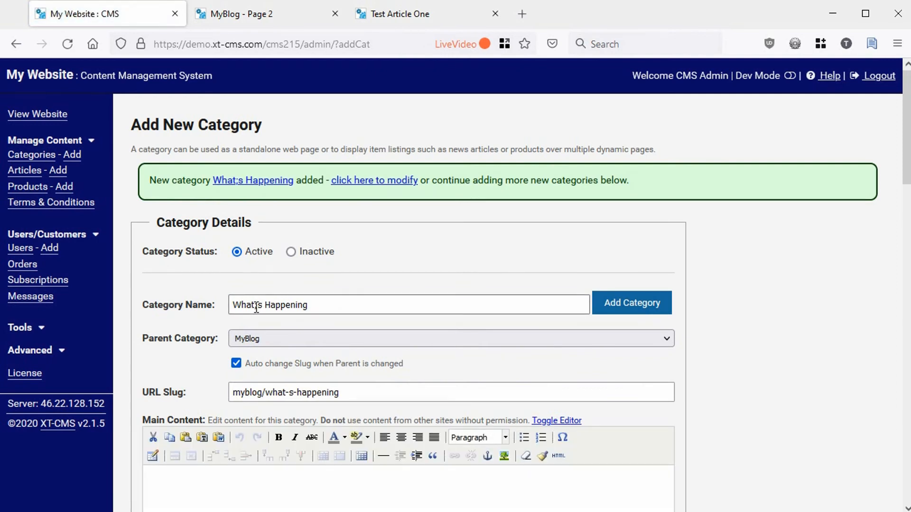
- Open the new subcategory for editing, correct its name to "What's Happening", and save it
click(374, 181)
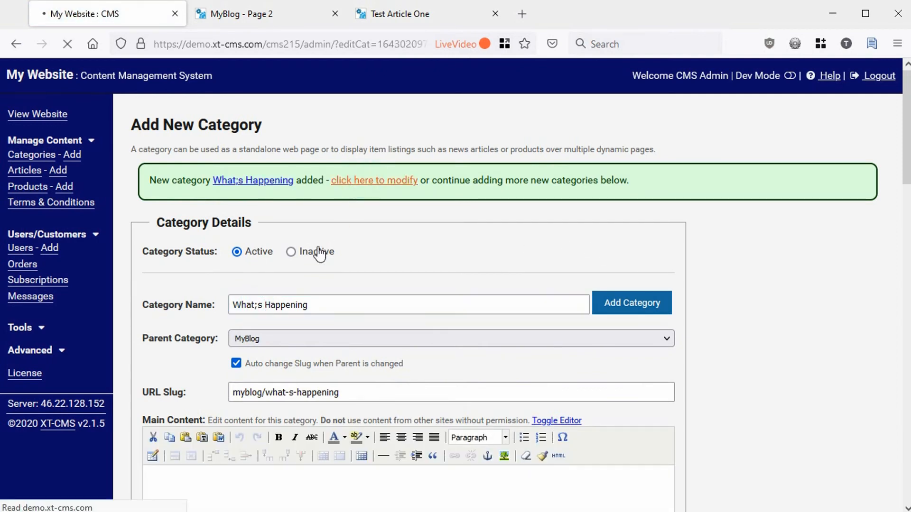
drag(255, 288, 259, 290)
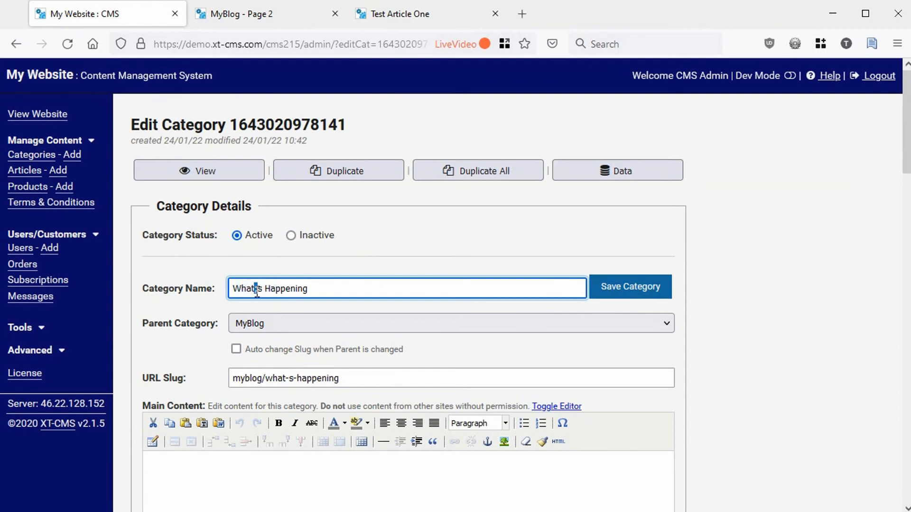
text(')
click(624, 299)
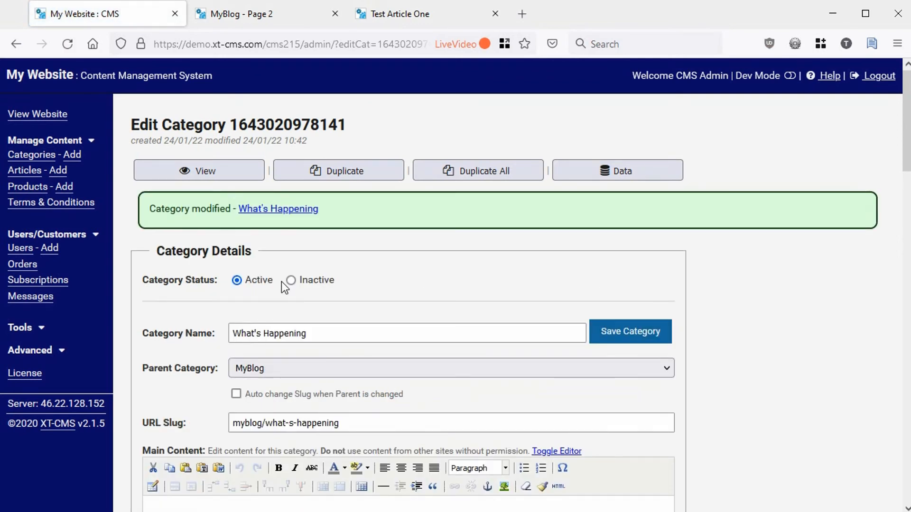
- Change the What's Happening category's URL slug to myblog/whats-happening and save the category
double_click(288, 423)
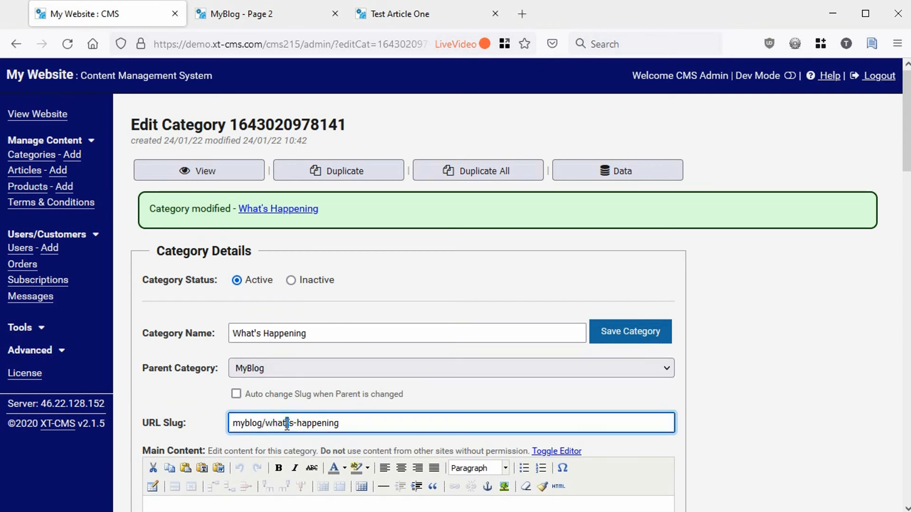
key(BackSpace)
click(612, 340)
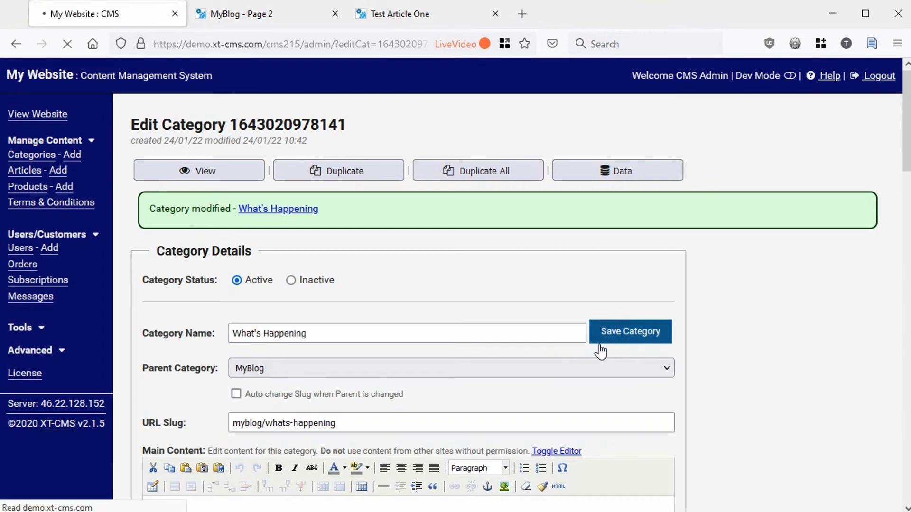
drag(232, 422, 343, 429)
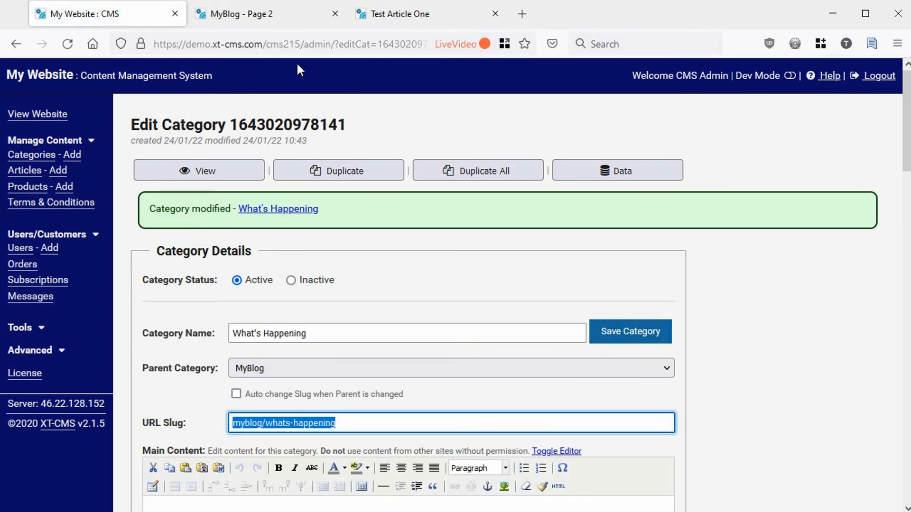
click(186, 424)
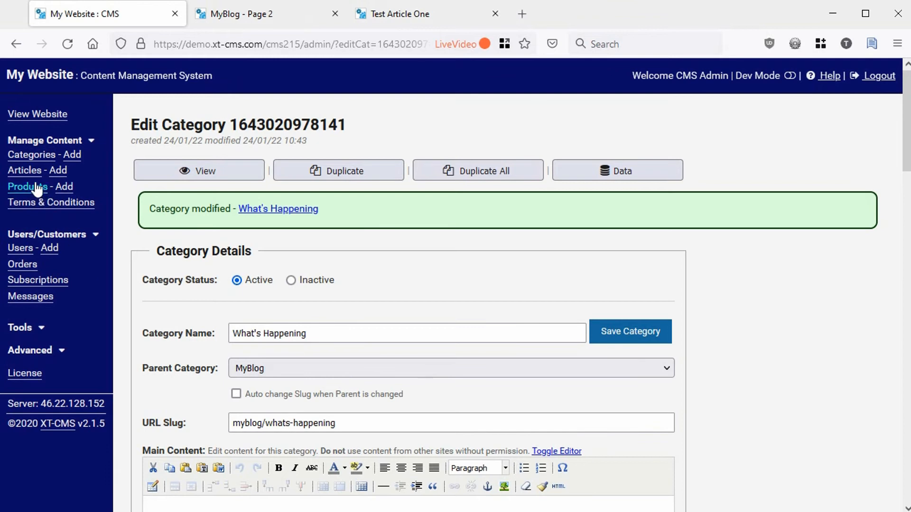
click(33, 155)
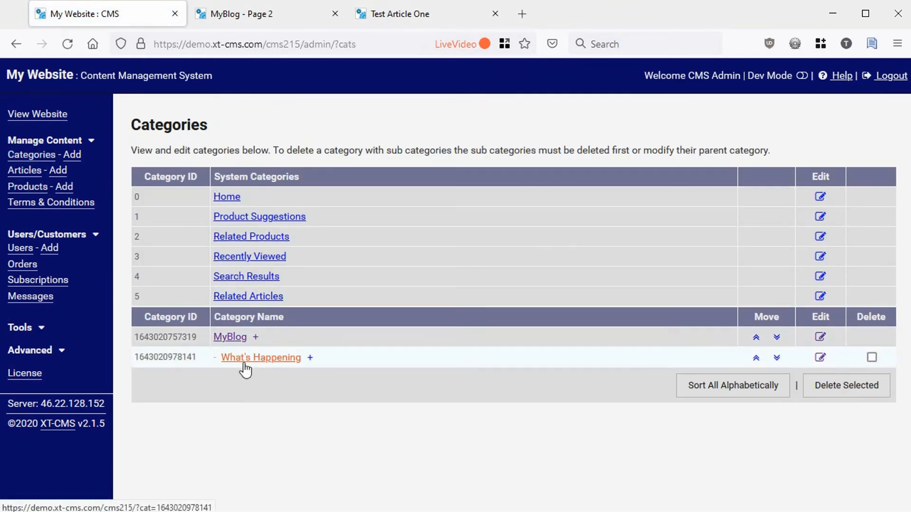
click(38, 172)
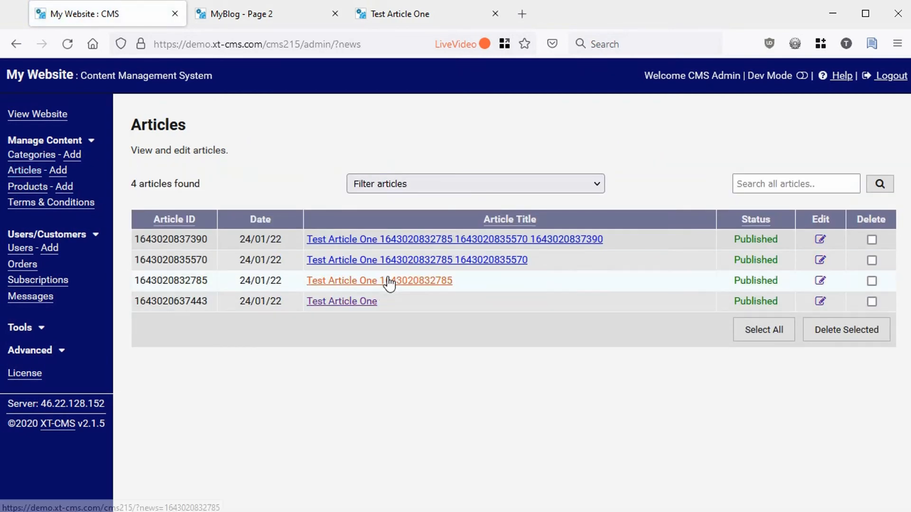
click(819, 281)
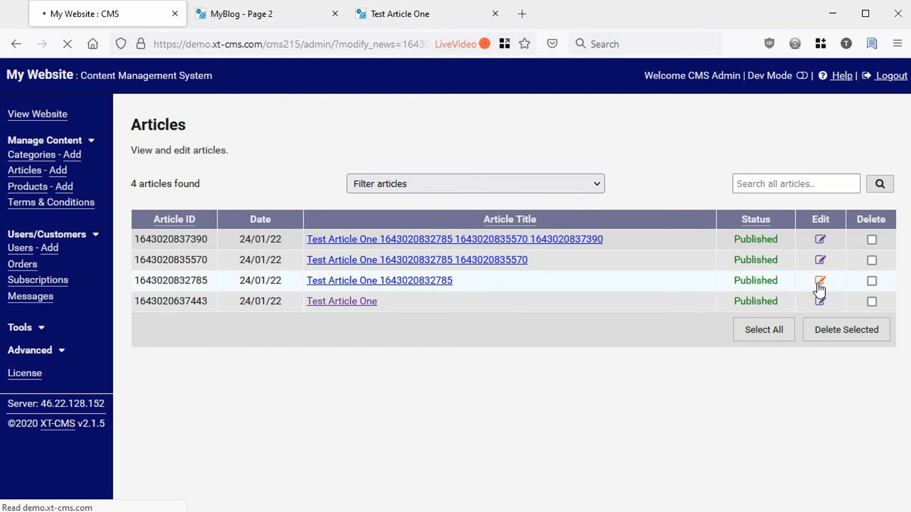
drag(283, 286, 455, 308)
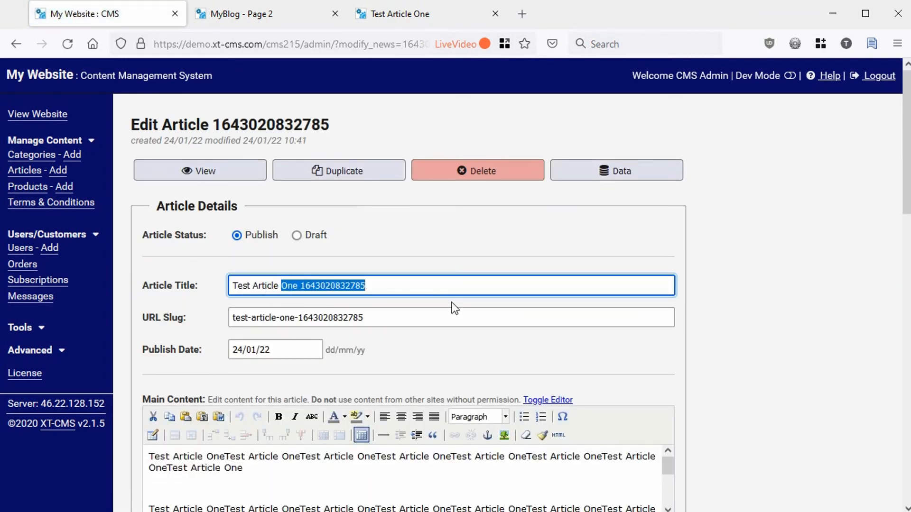
text(Five)
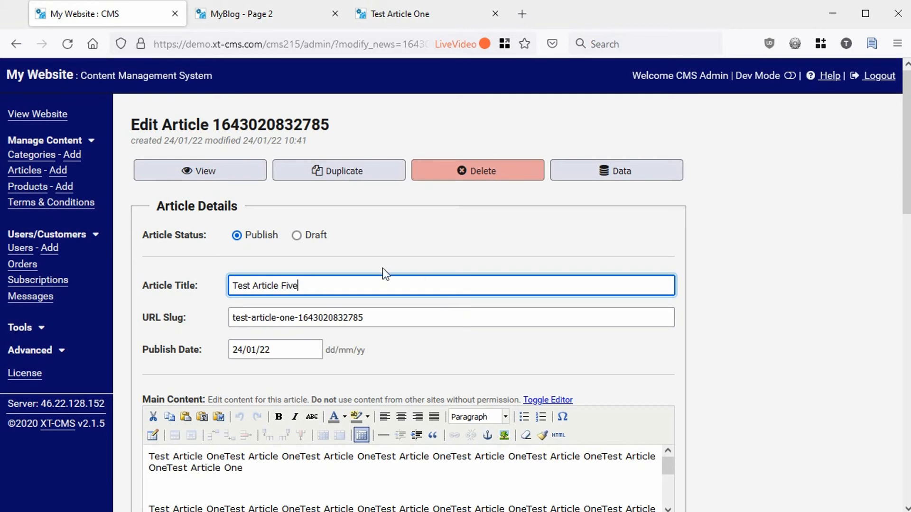
- Assign the article to the What's Happening category in addition to MyBlog, and save it
scroll(347, 360, down, 2)
scroll(346, 361, down, 6)
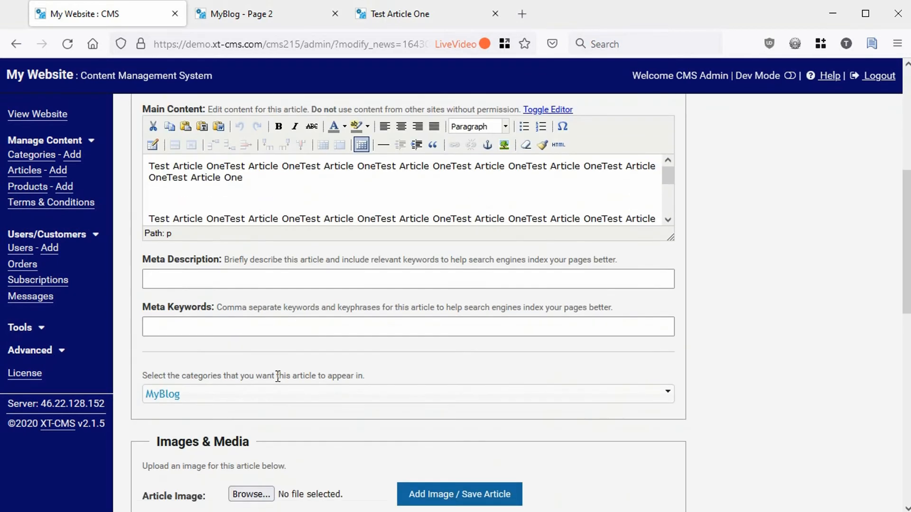
click(179, 320)
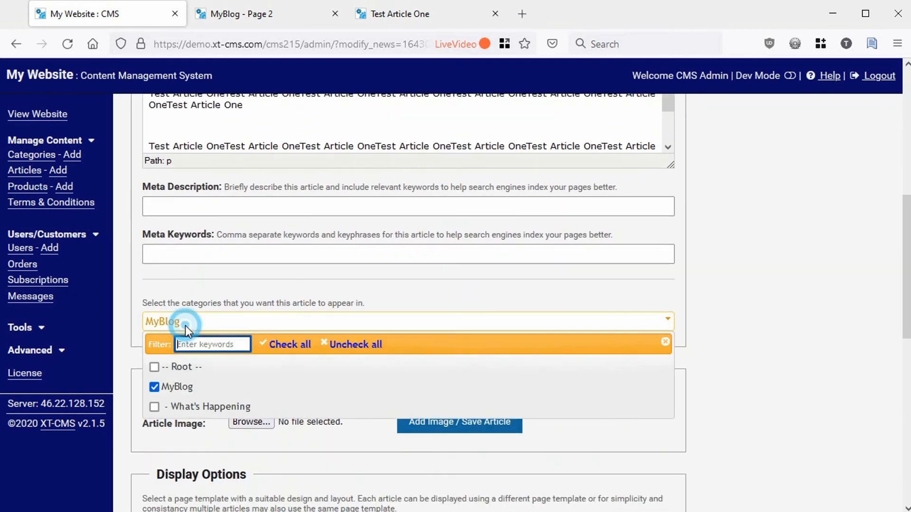
click(219, 408)
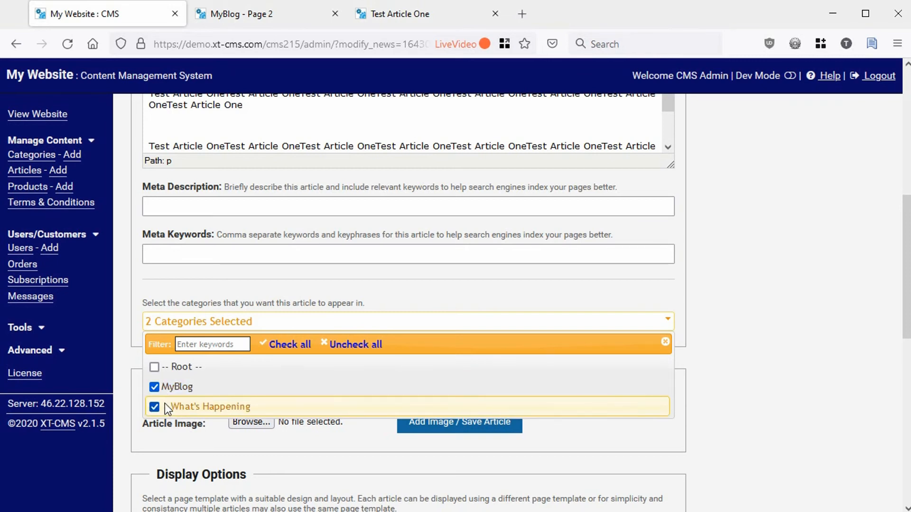
click(167, 391)
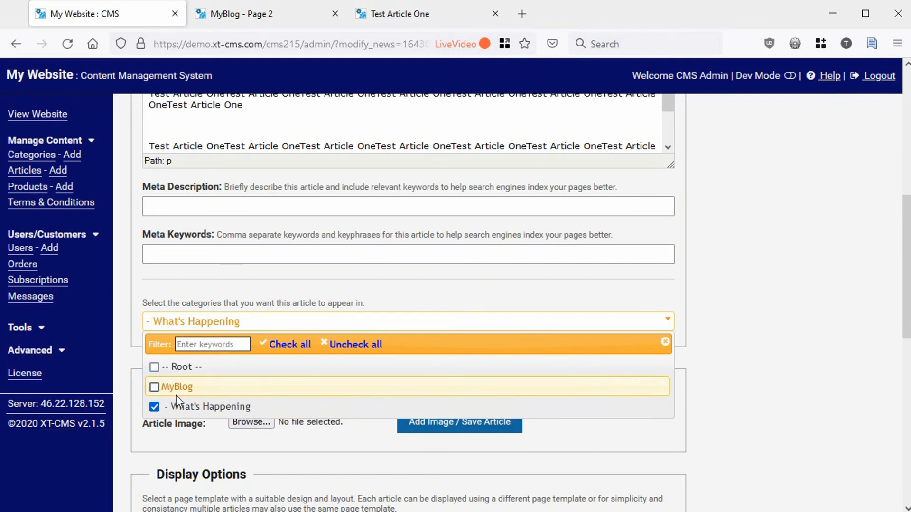
click(160, 391)
click(560, 463)
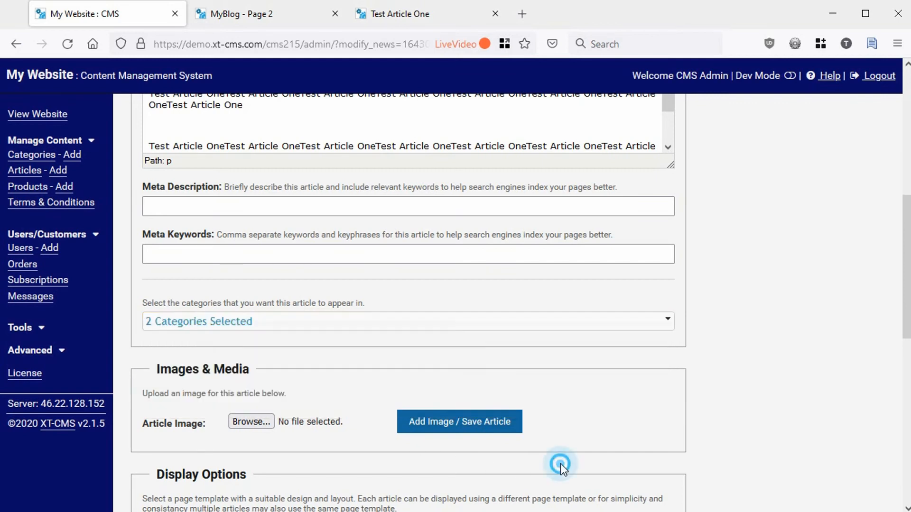
scroll(348, 380, down, 10)
click(634, 459)
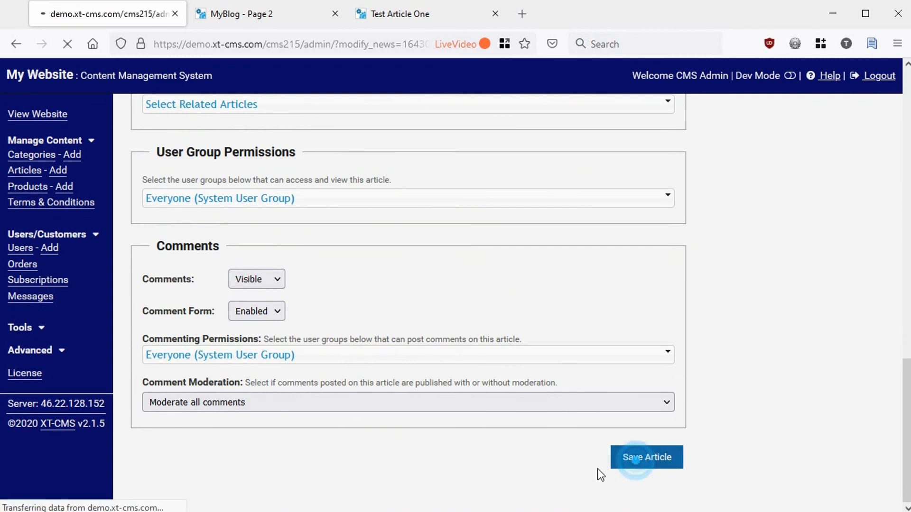
- Open the What's Happening category page in a new browser tab to check its listings
click(34, 155)
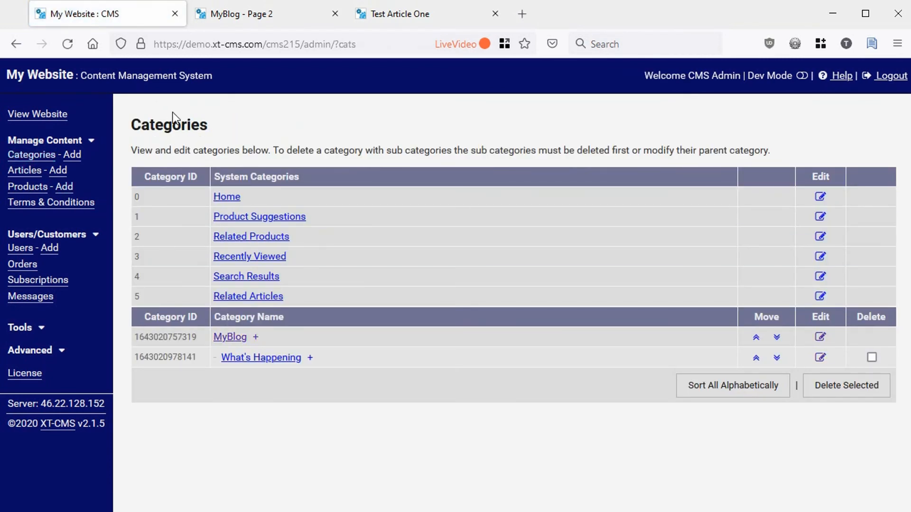
middle_click(266, 358)
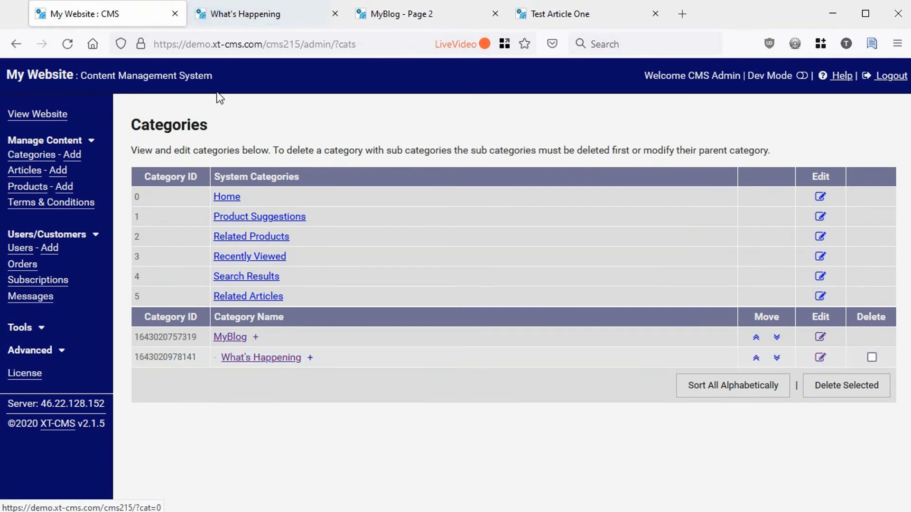
click(233, 17)
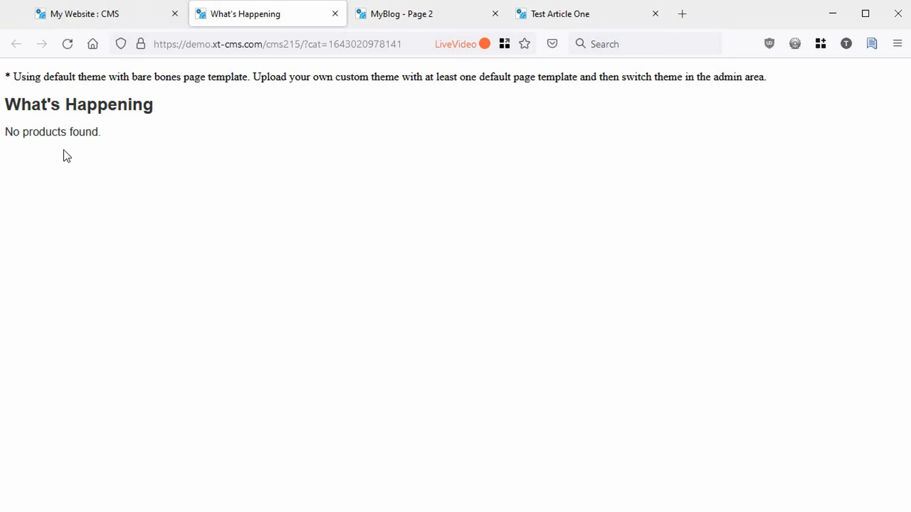
- Edit the What's Happening category and set its listings format to news_default
click(113, 15)
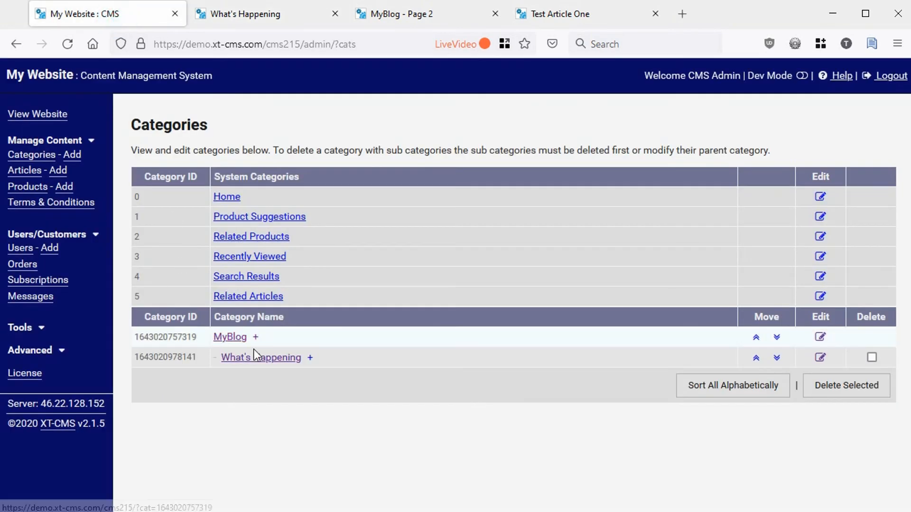
click(820, 357)
drag(904, 137, 906, 472)
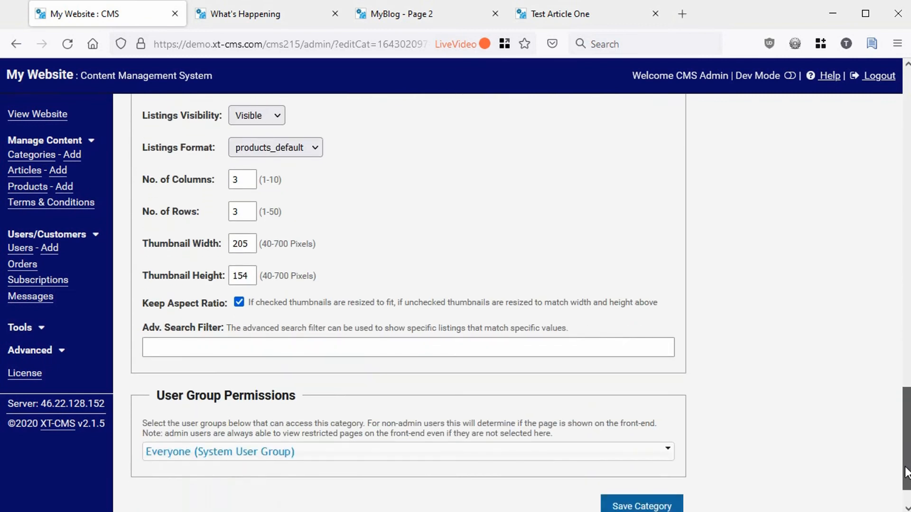
scroll(906, 472, up, 2)
click(289, 217)
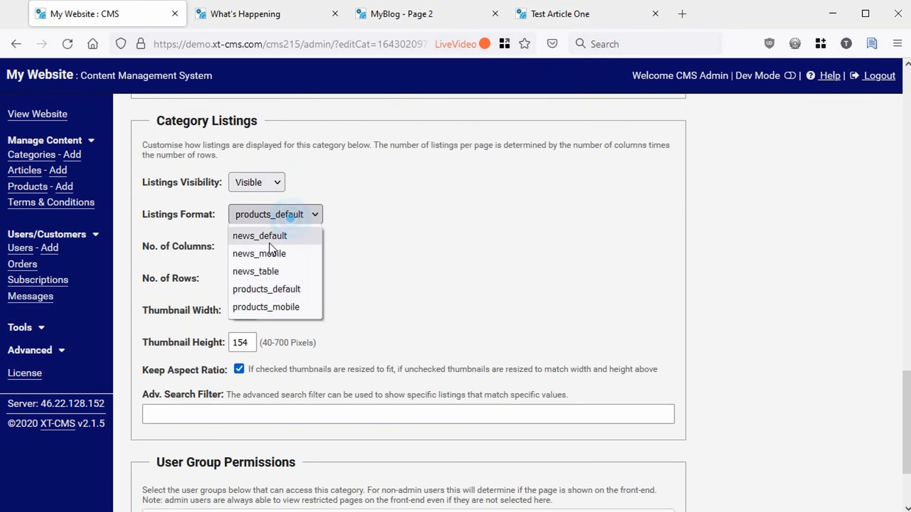
click(284, 238)
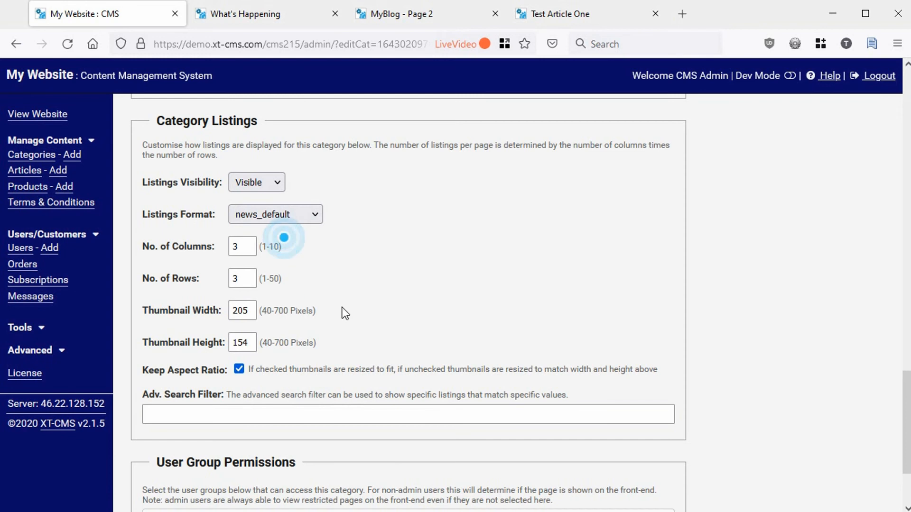
- Set the What's Happening category's number of listing columns to 1 and save the category
scroll(631, 360, down, 3)
scroll(248, 261, up, 4)
click(240, 278)
double_click(240, 278)
text(1)
scroll(713, 467, down, 3)
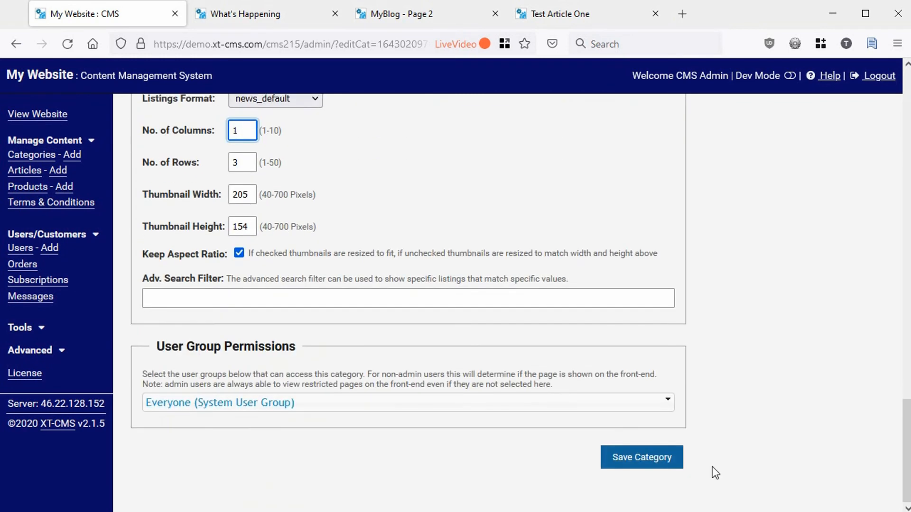
click(653, 457)
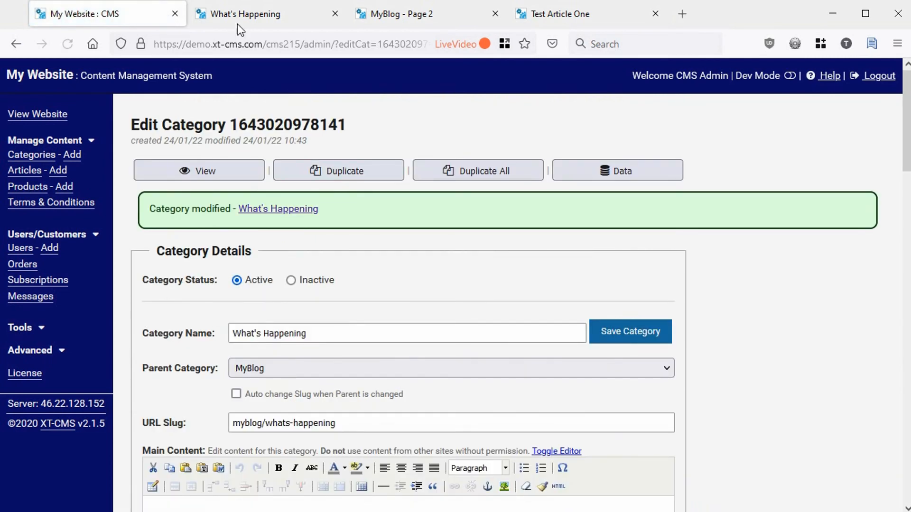
- Reload the What's Happening page to check its article listings
click(238, 14)
click(311, 234)
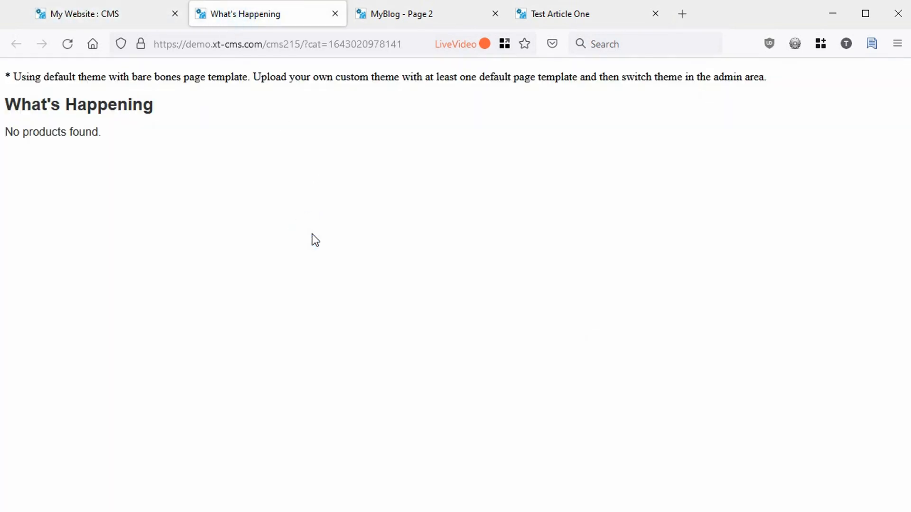
key(F5)
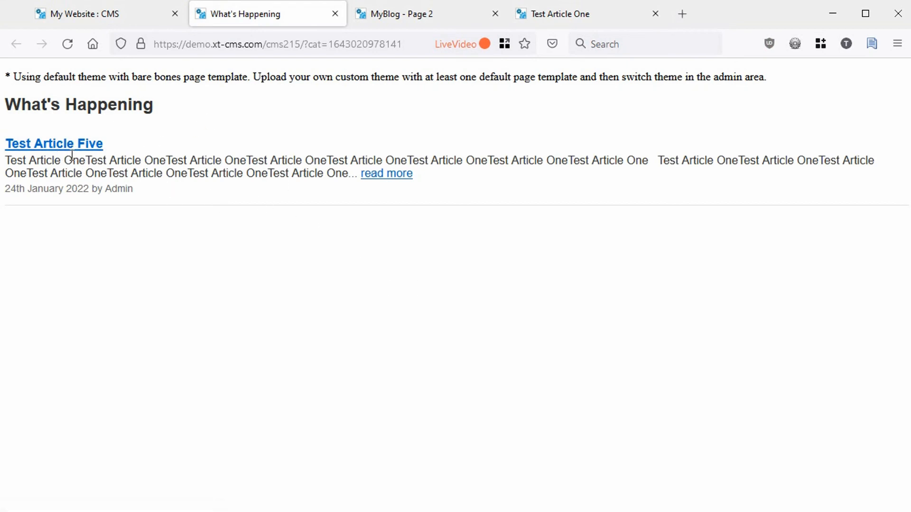
- Open the MyBlog category page from the category list in a new browser tab to check its listings
click(114, 22)
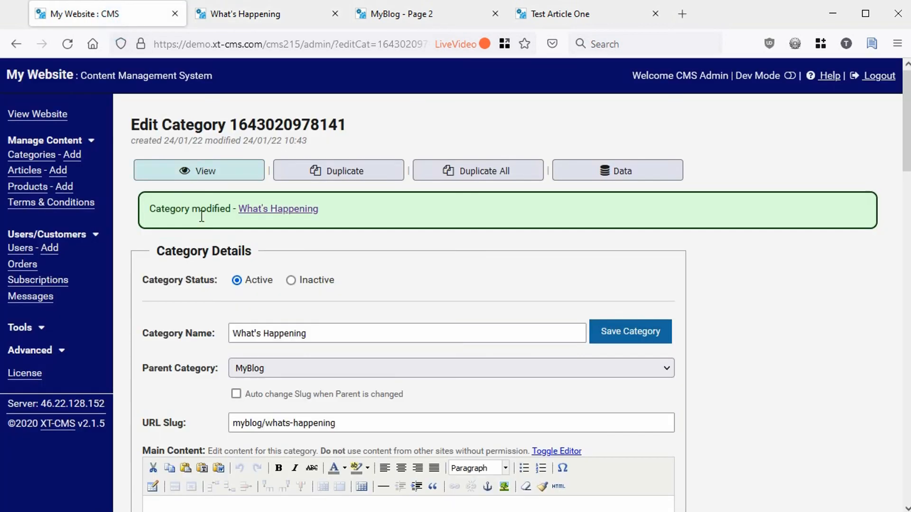
click(31, 155)
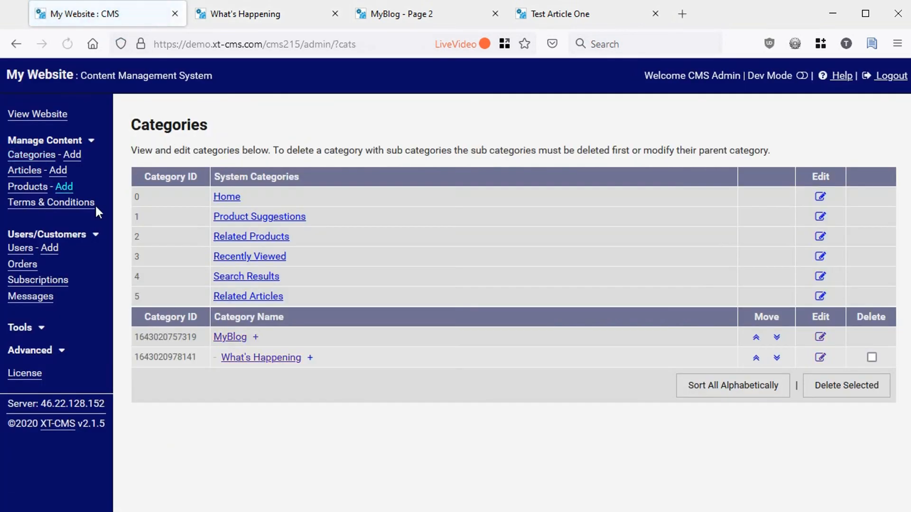
middle_click(231, 338)
click(229, 15)
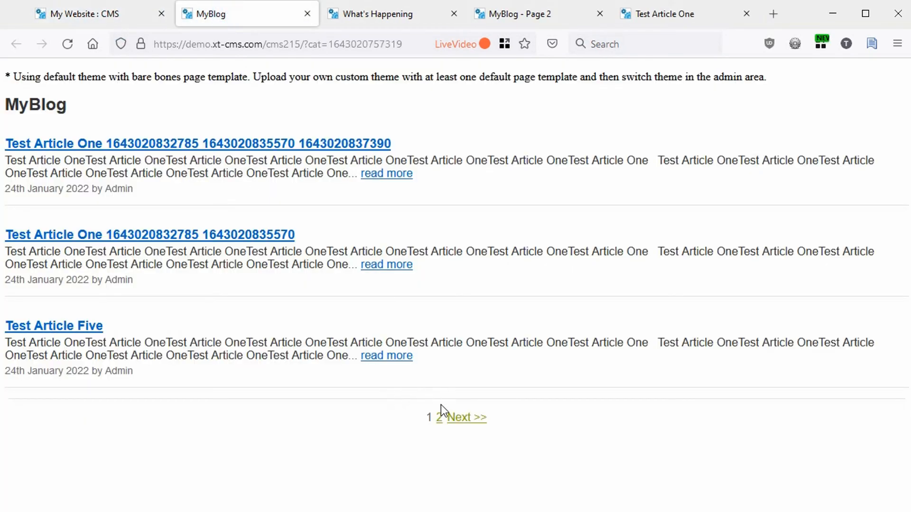
- Check the next page of the MyBlog article listings and return to the CMS admin
click(457, 418)
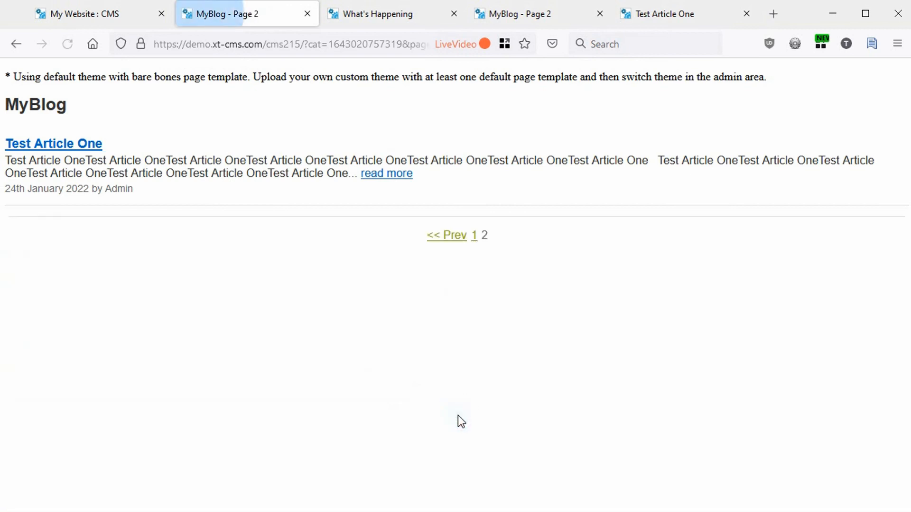
click(103, 21)
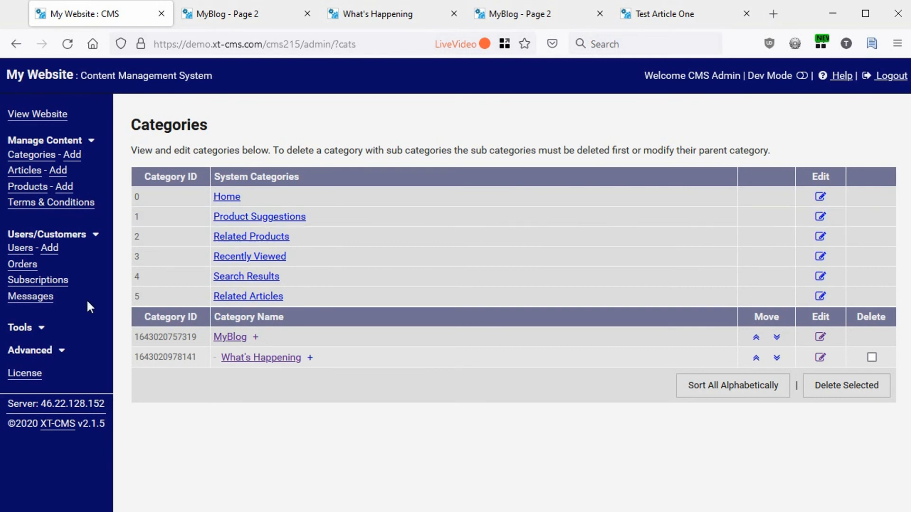
- Open the advanced settings that hold the default values for new categories
click(63, 350)
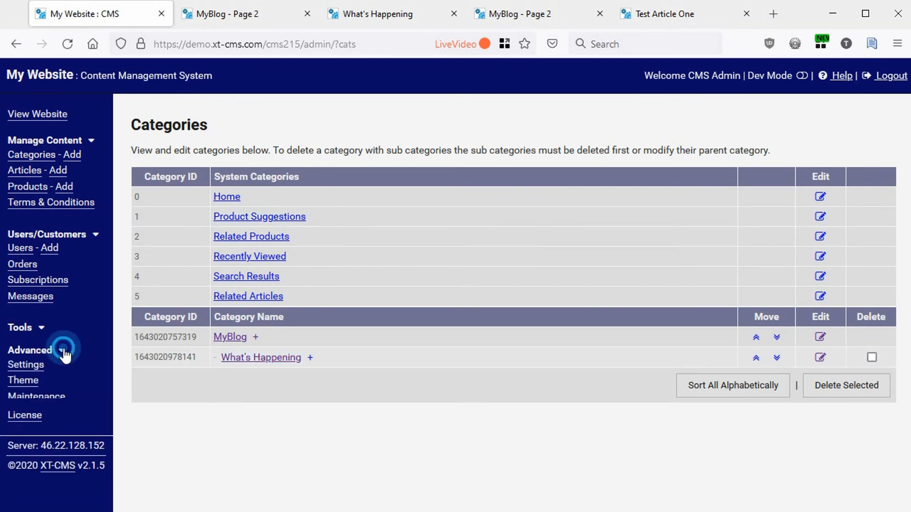
click(31, 367)
click(200, 156)
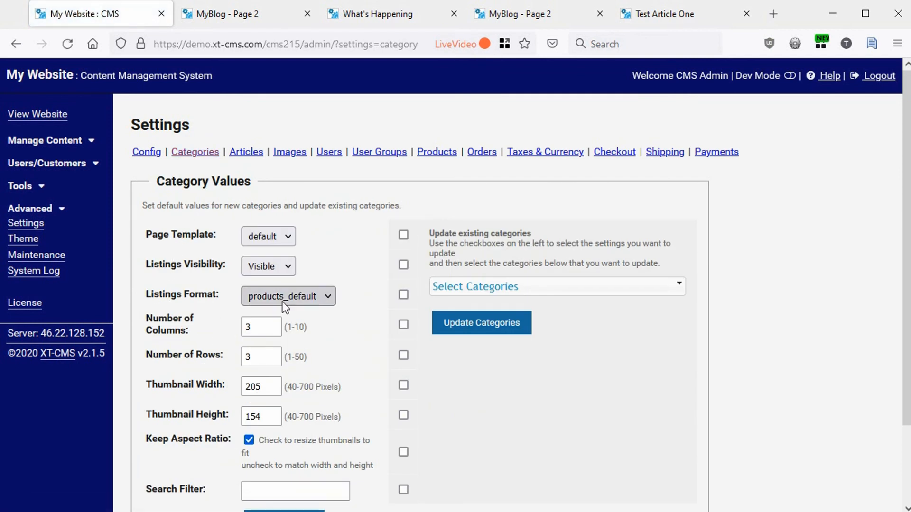
- Set the category defaults to the news_default listings format and 1 column, and save them
click(323, 297)
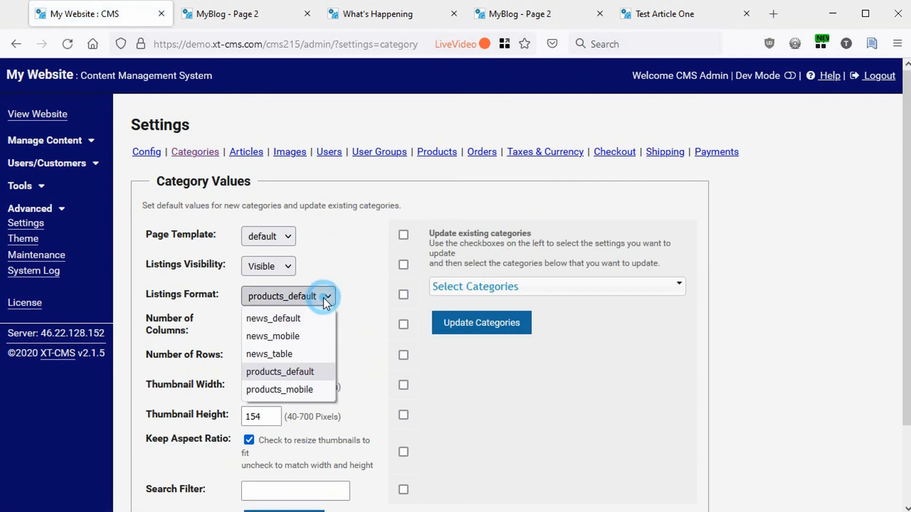
click(287, 319)
double_click(262, 323)
text(1)
scroll(286, 342, down, 2)
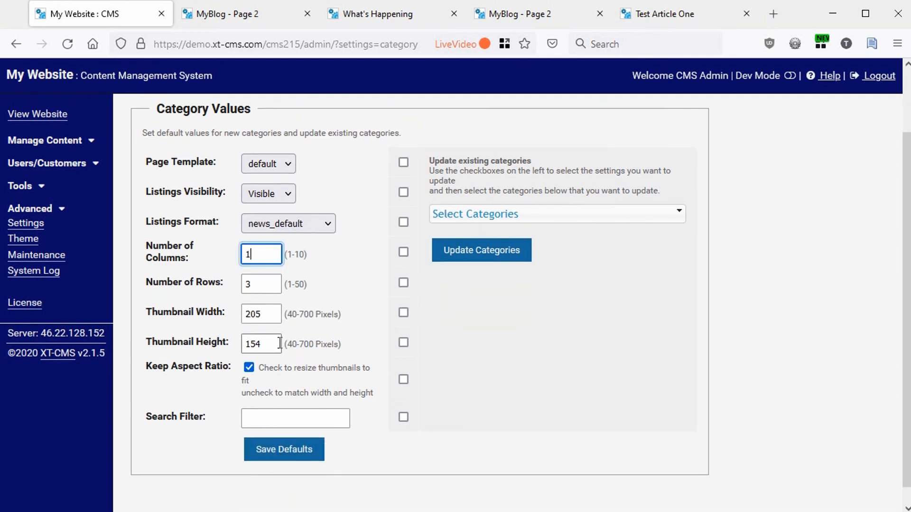
click(284, 451)
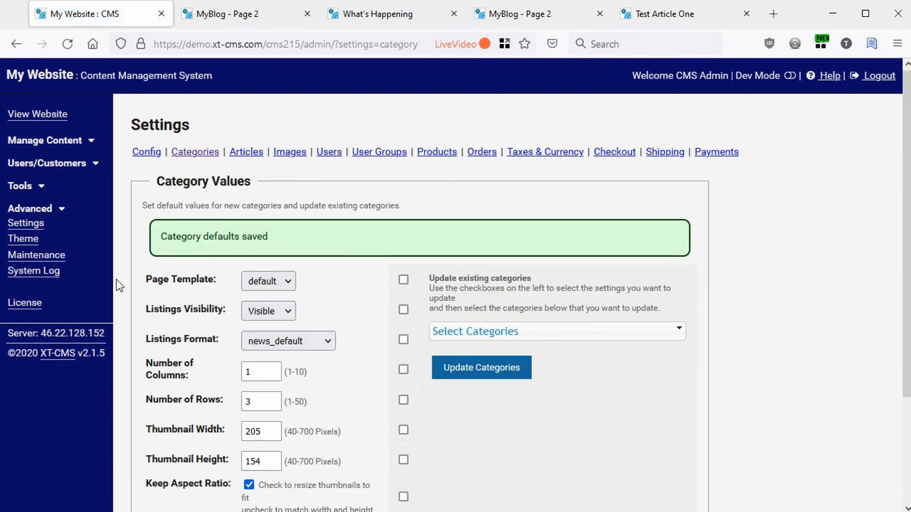
- Open a new category form and check the visibility options and the default values in its category listings section
click(90, 140)
click(78, 158)
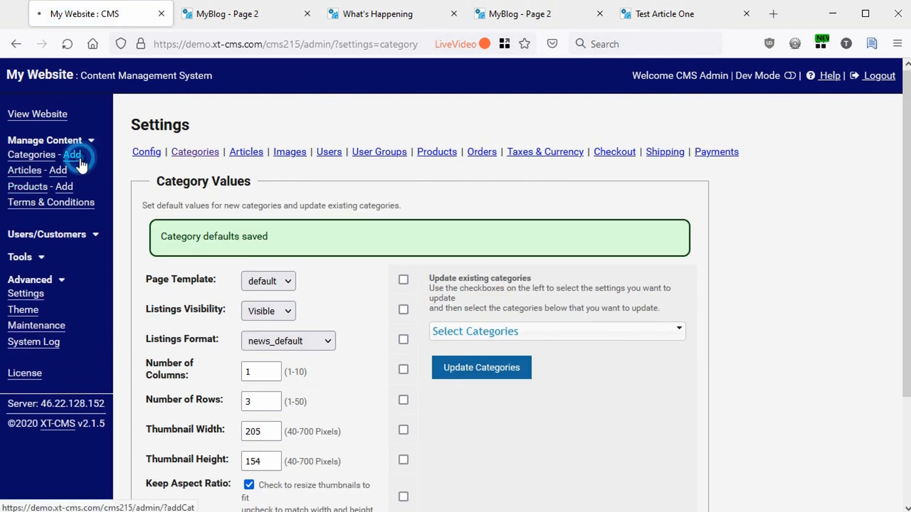
scroll(246, 332, down, 15)
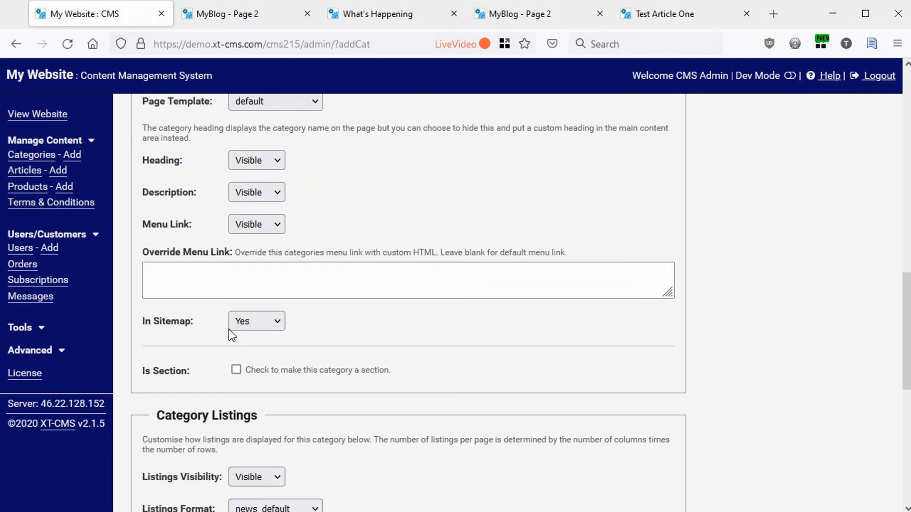
scroll(273, 150, up, 3)
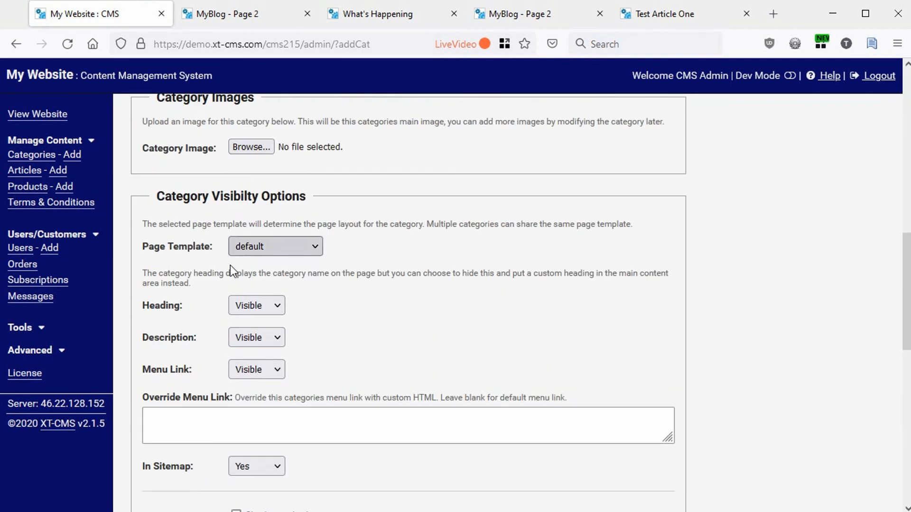
scroll(278, 298, down, 8)
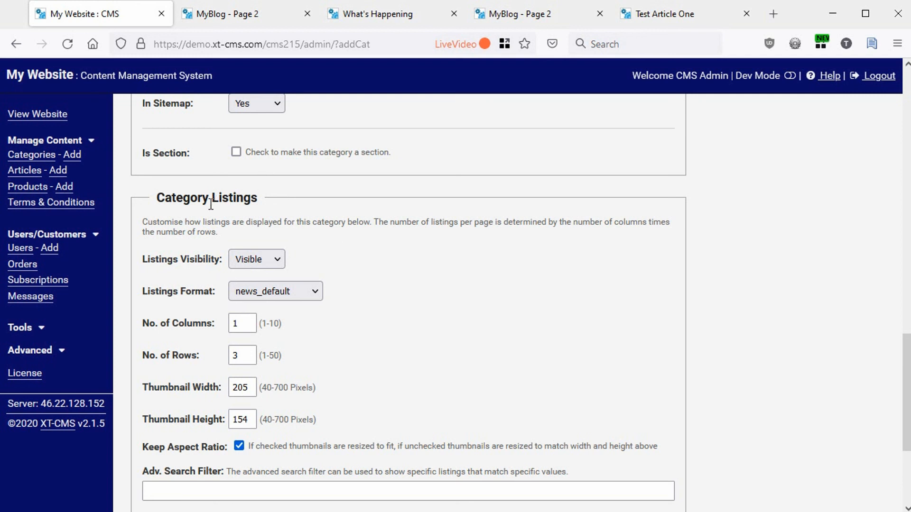
triple_click(185, 223)
click(211, 222)
- Review the category list and the article list, and return to the category list
click(31, 155)
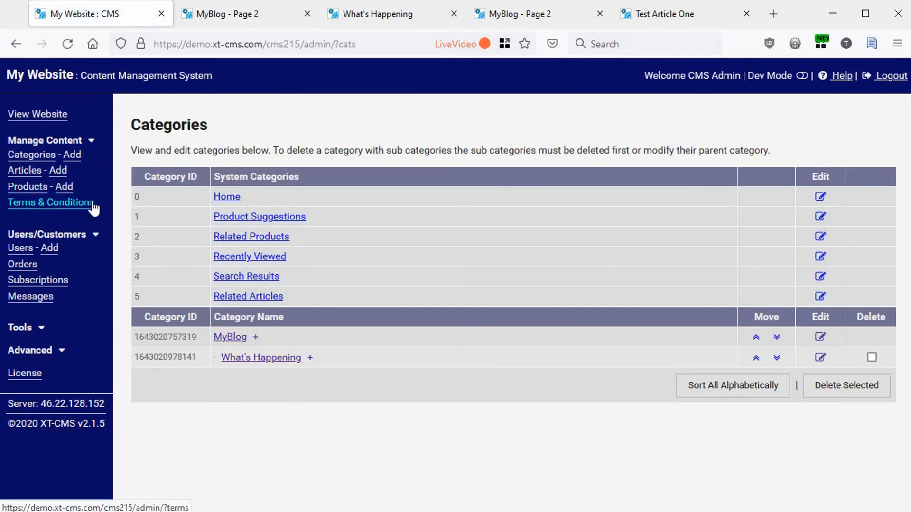
click(26, 169)
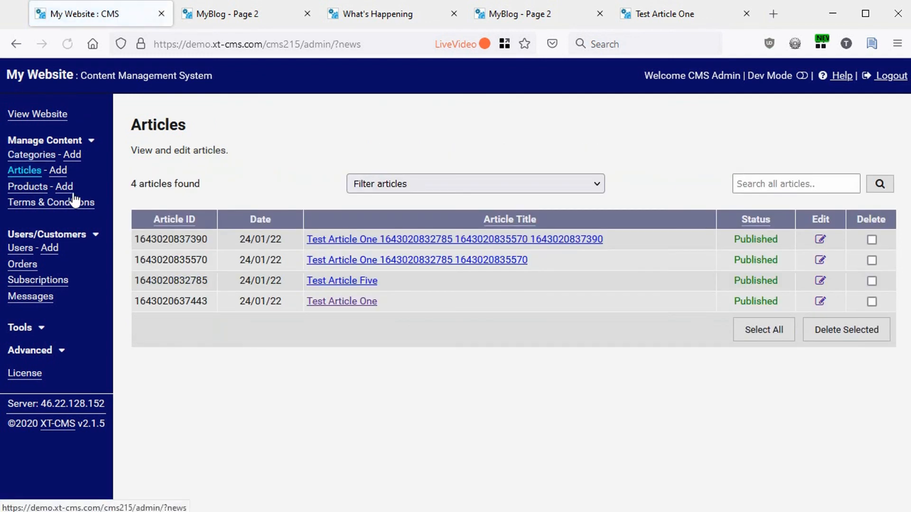
click(18, 155)
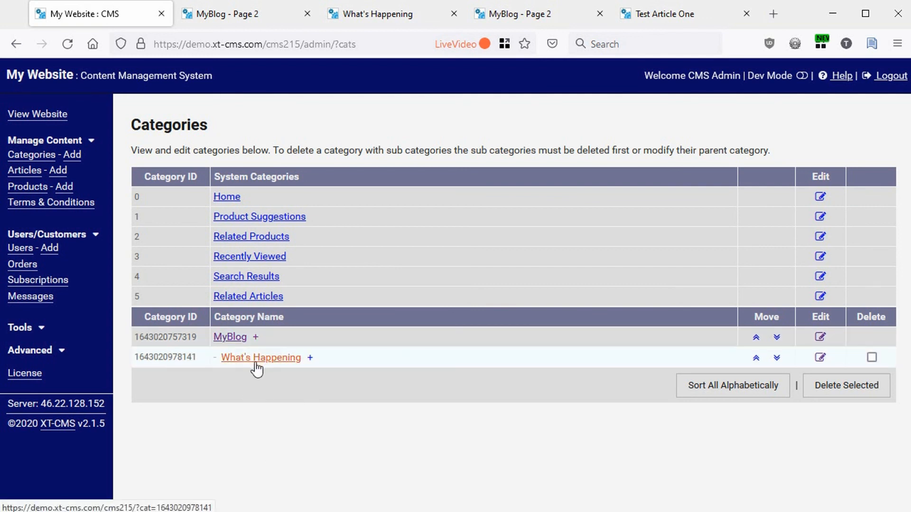
click(345, 415)
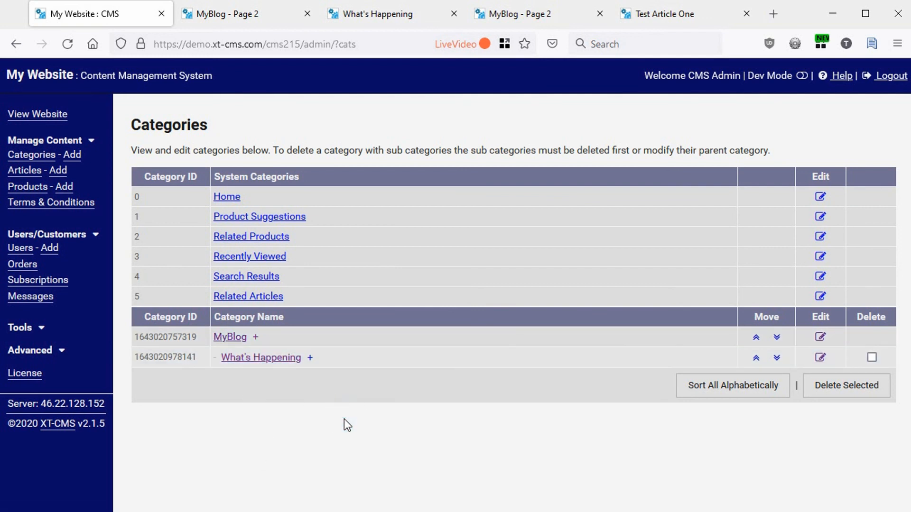